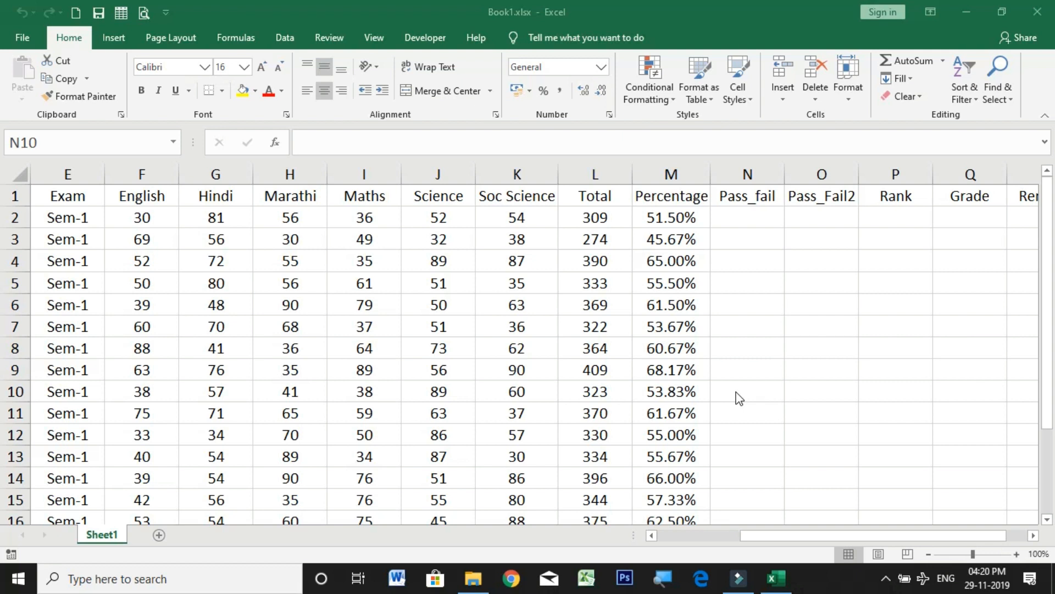
pyautogui.click(755, 219)
pyautogui.click(754, 219)
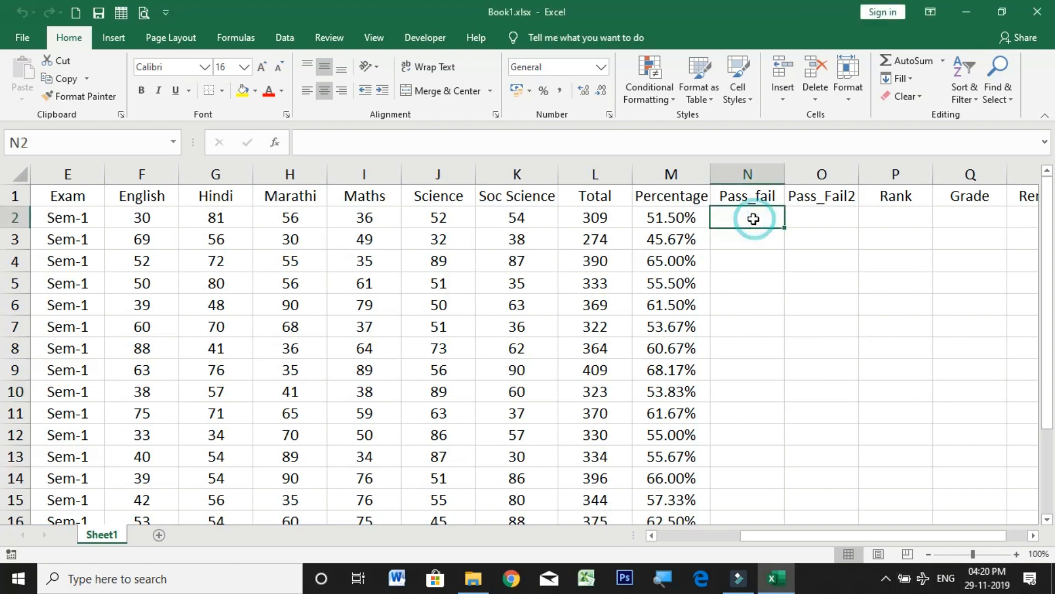
pyautogui.click(677, 219)
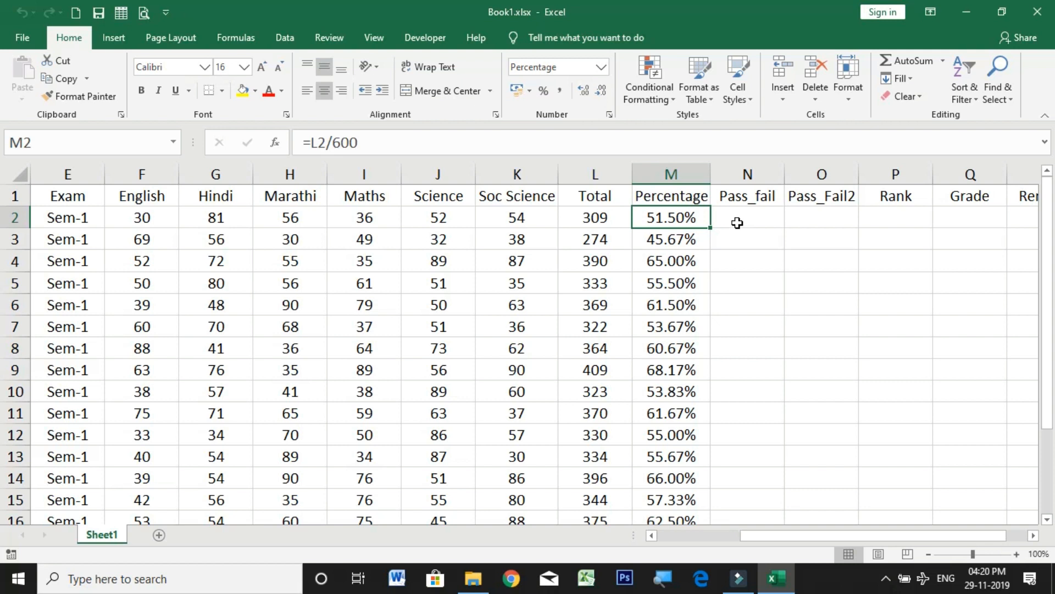
pyautogui.click(738, 220)
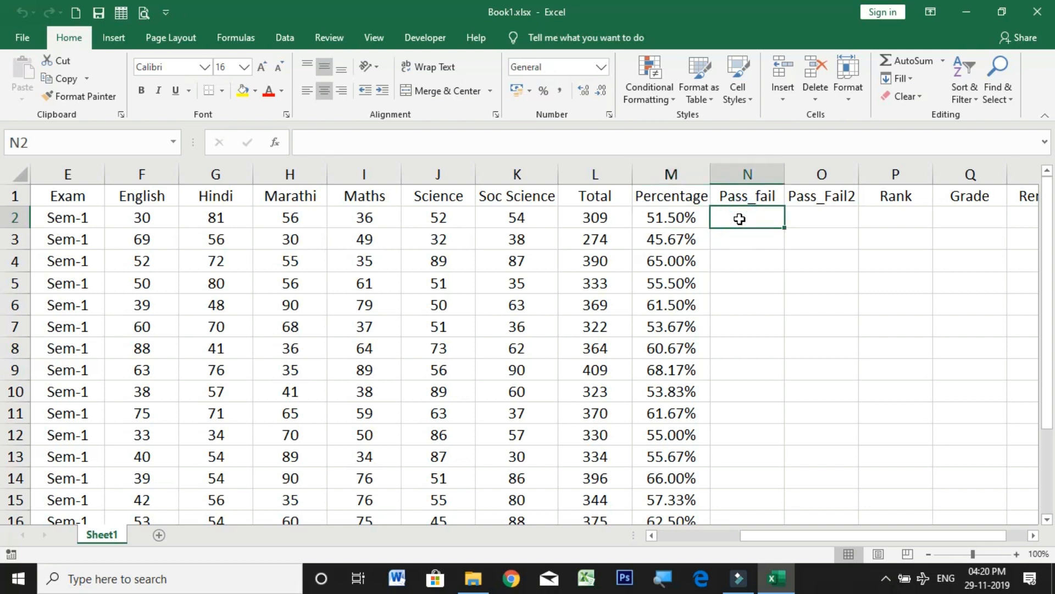
pyautogui.click(687, 219)
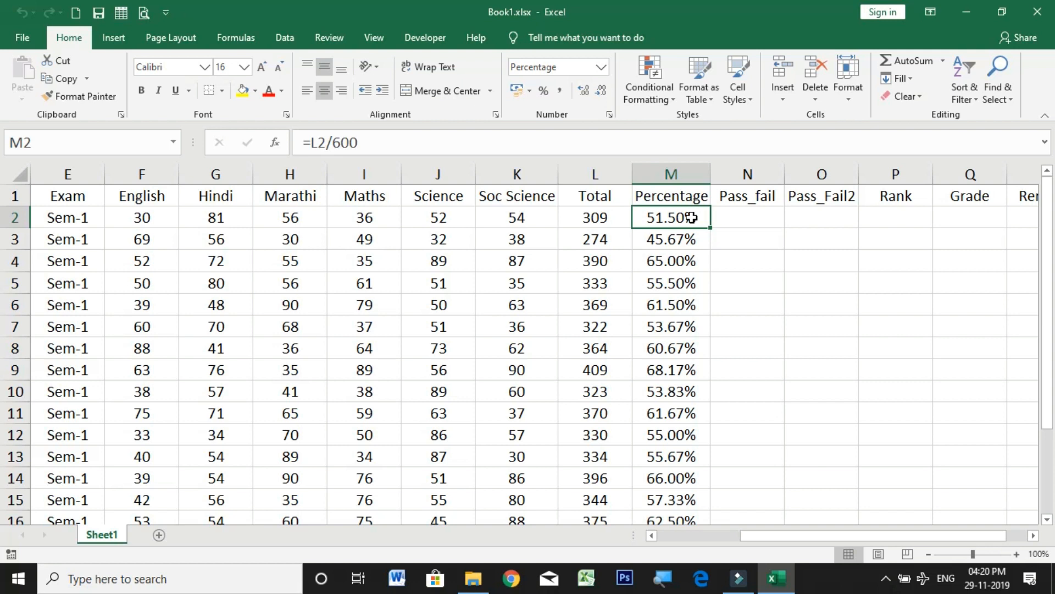
# Step: Enter the formula =IF(M2>=40%,"Pass","Fail") in cell N2 of the Pass_fail column
pyautogui.click(737, 219)
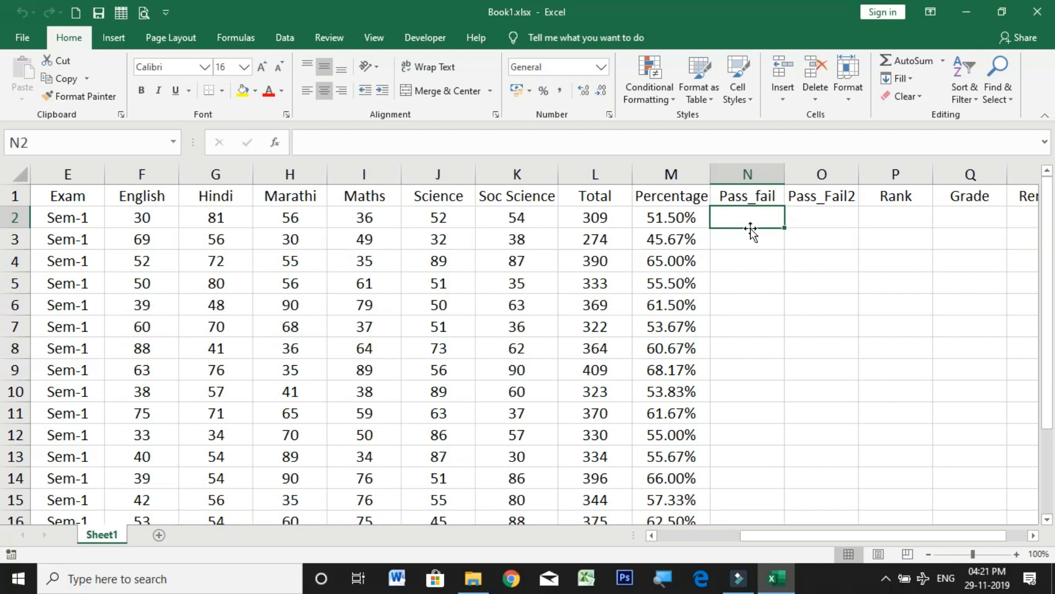
pyautogui.write('=')
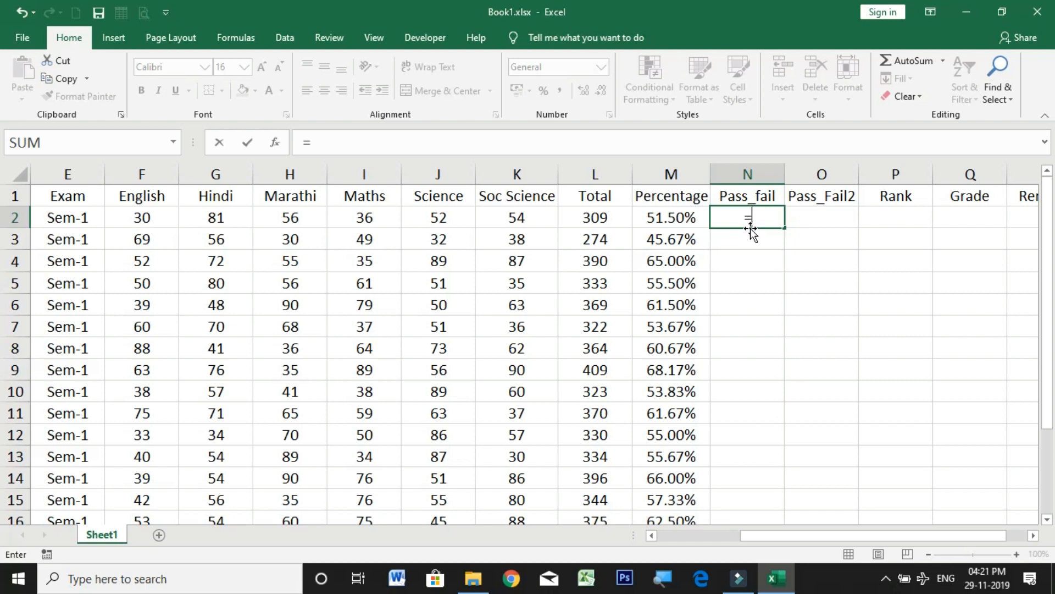
pyautogui.write('if')
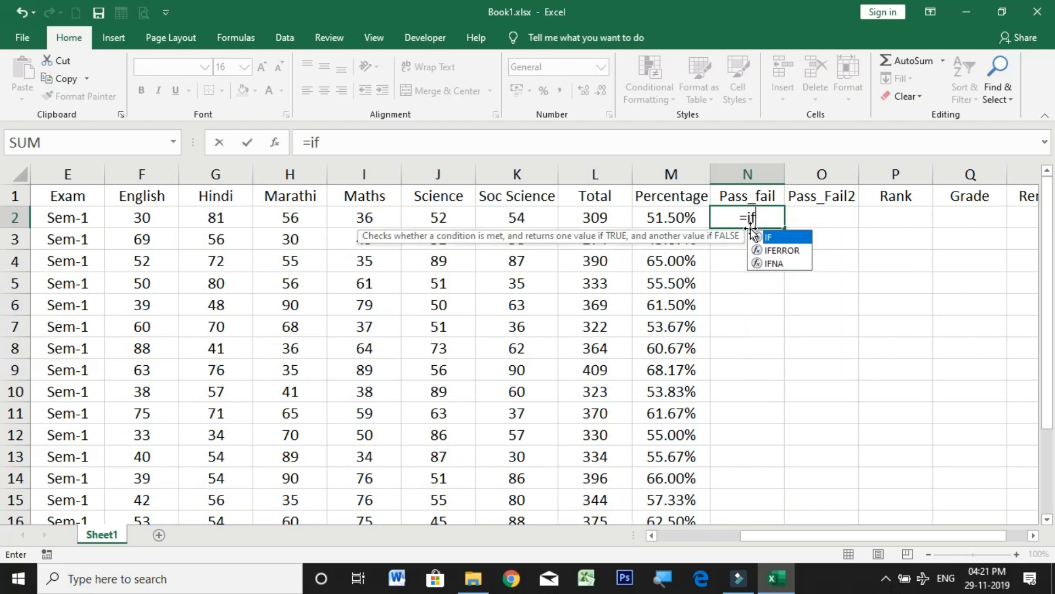
pyautogui.write('(')
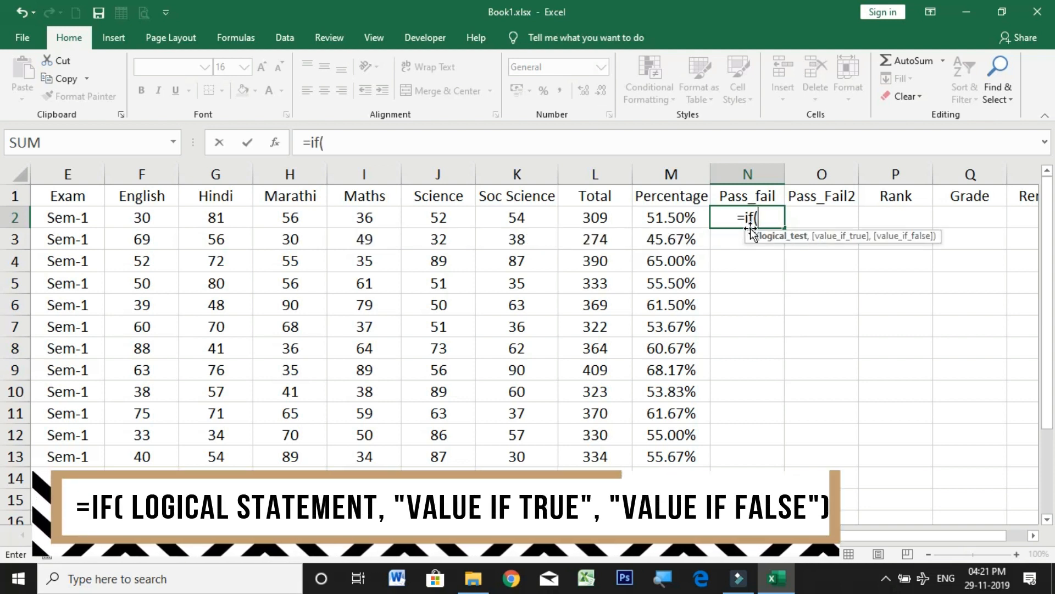
pyautogui.click(672, 217)
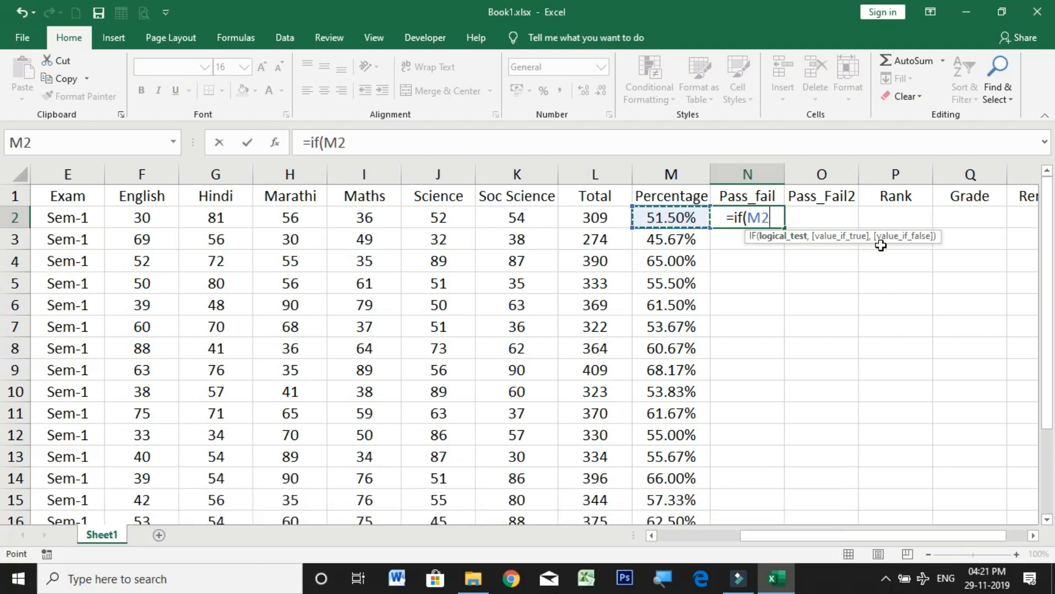
pyautogui.write('>=')
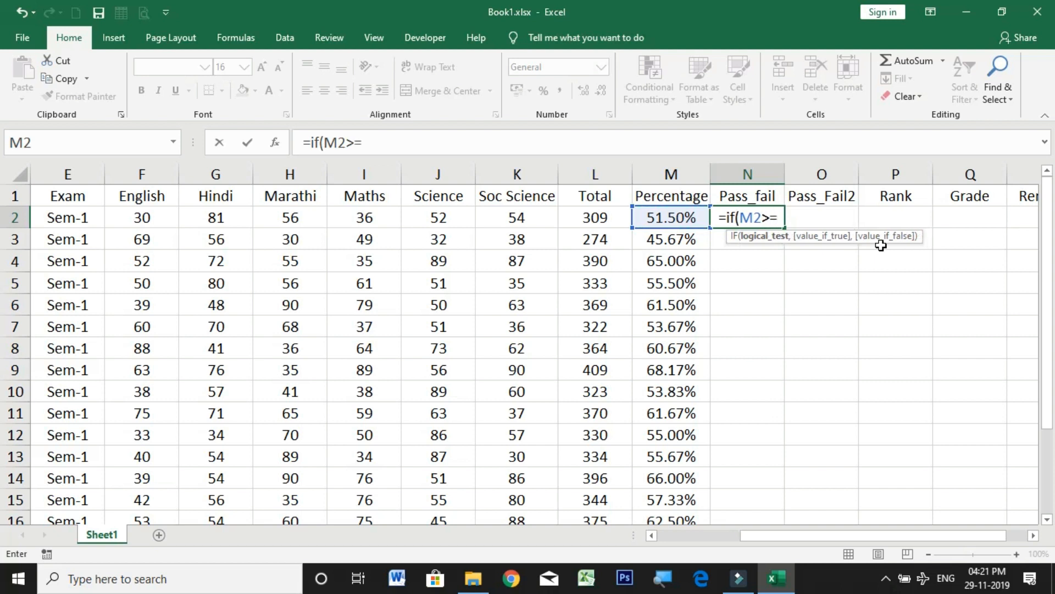
pyautogui.write('40%')
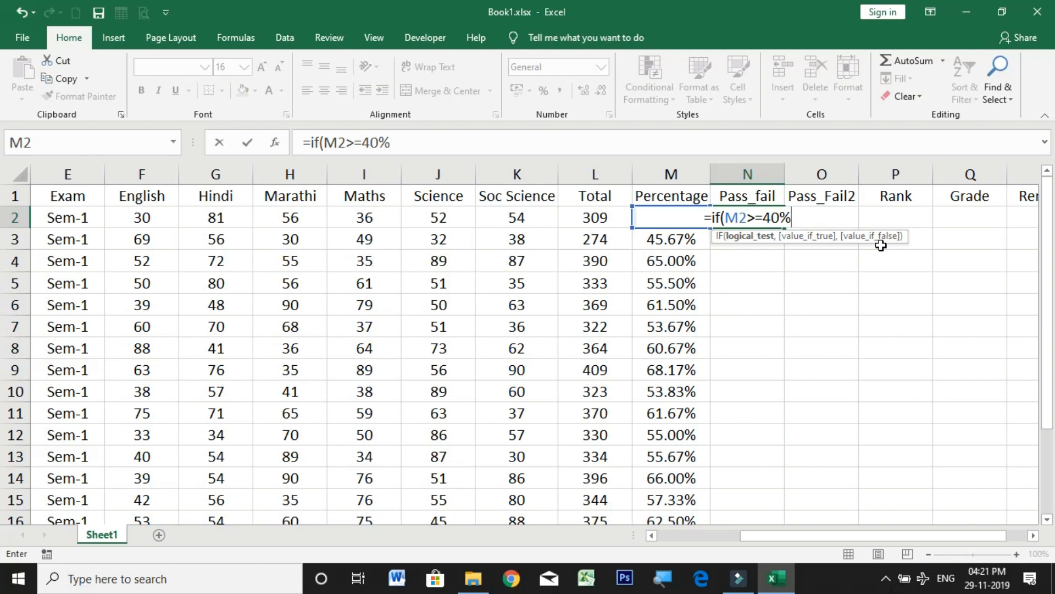
pyautogui.write(',')
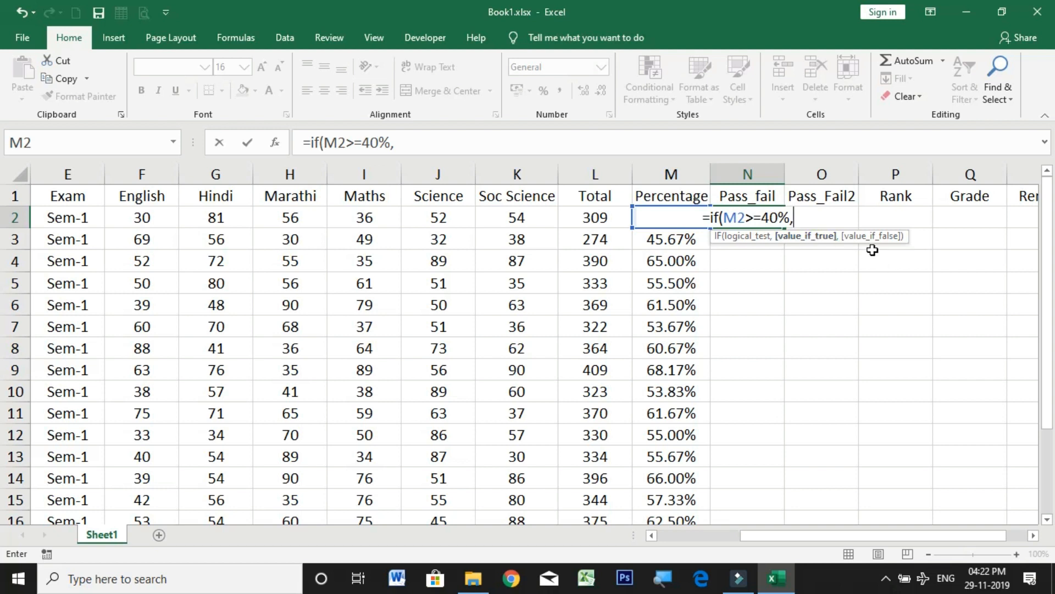
pyautogui.write('"')
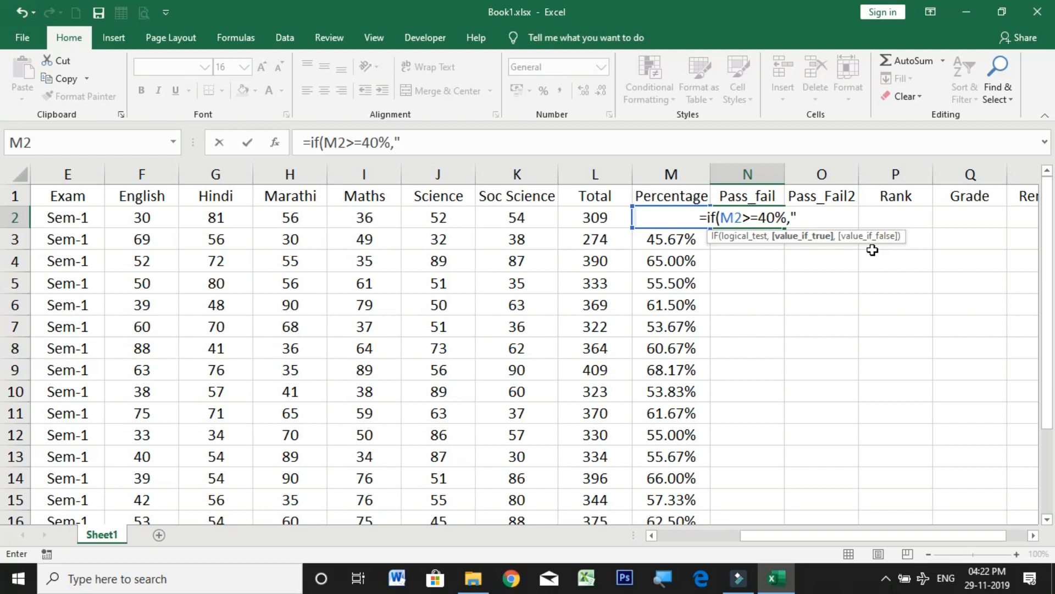
pyautogui.write('Pass"')
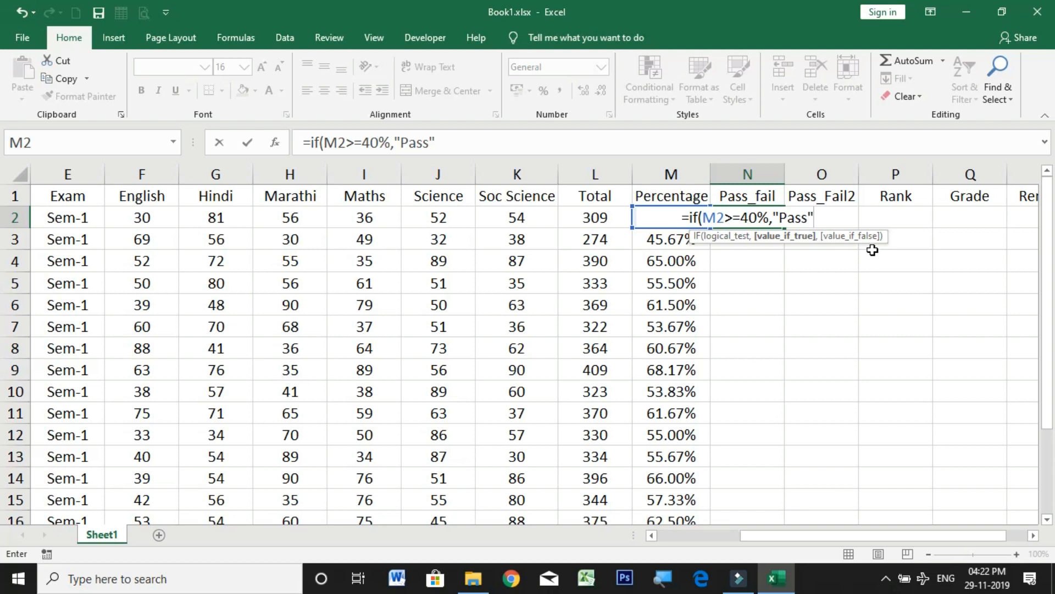
pyautogui.write(',"')
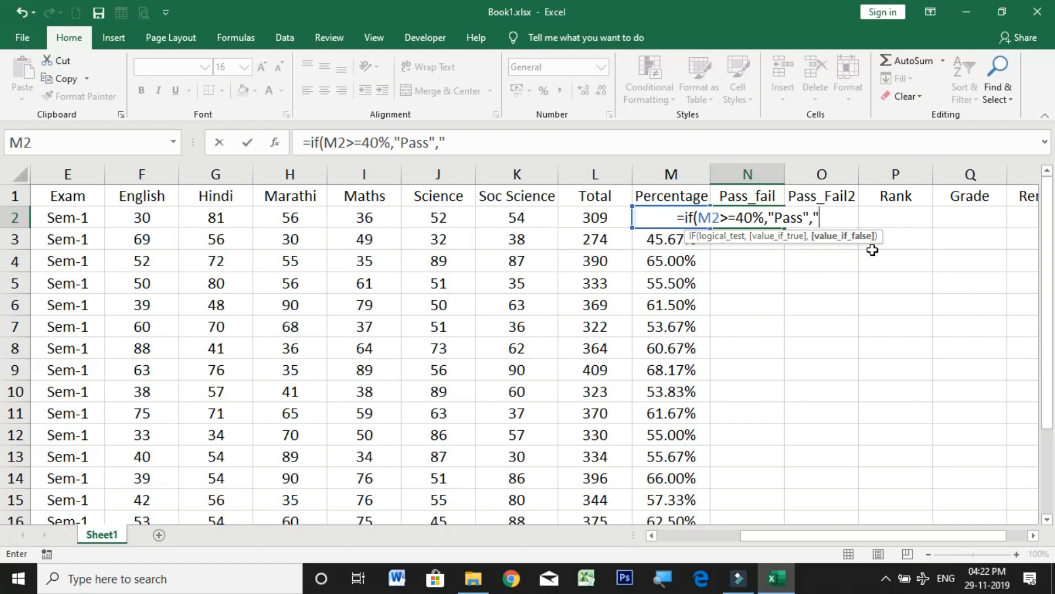
pyautogui.write('Fail")')
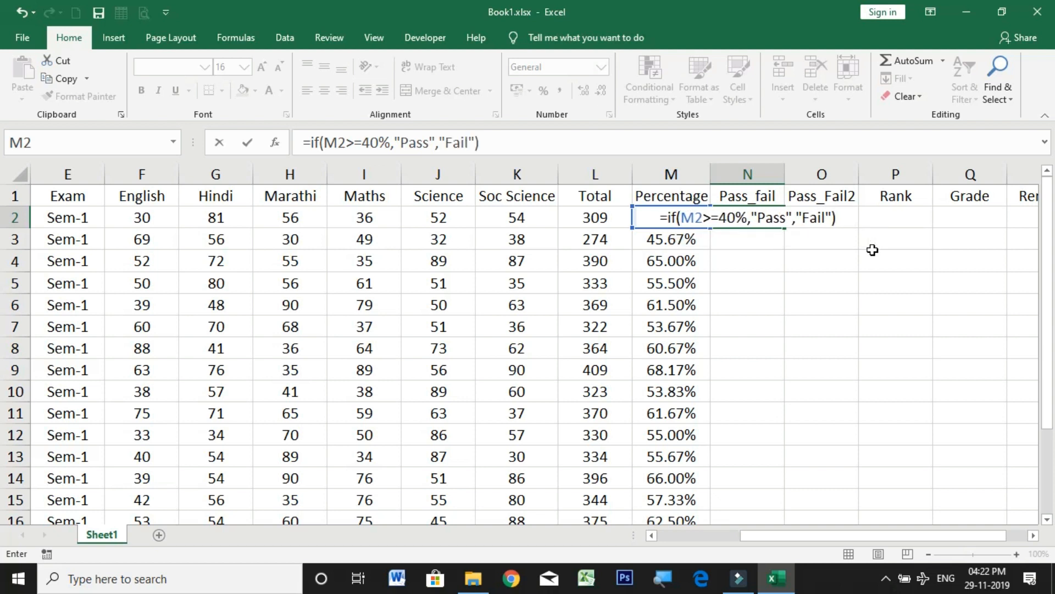
pyautogui.press('Return')
# Step: Fill the formula in N2 down the Pass_fail column to the last student row
pyautogui.click(768, 217)
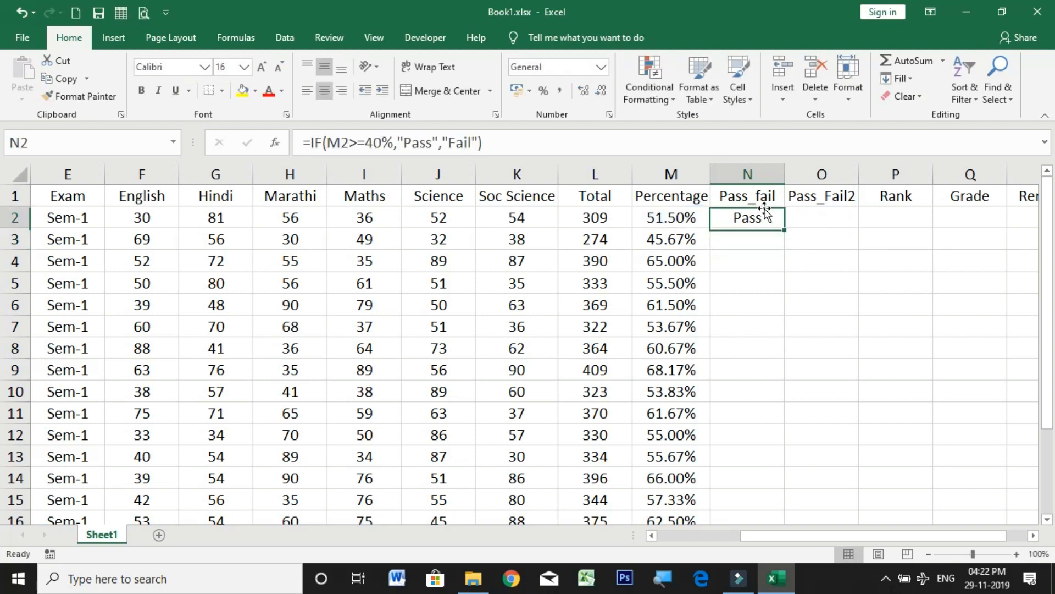
pyautogui.doubleClick(788, 229)
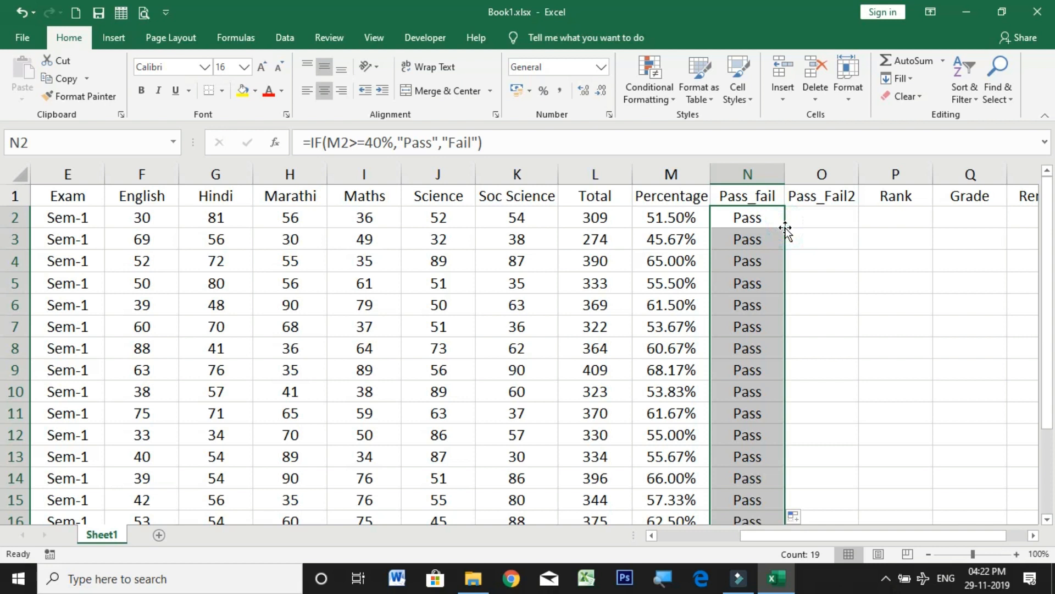
pyautogui.scroll(-4, 786, 230)
pyautogui.scroll(4, 786, 231)
# Step: Test the formula on row 2 by setting the Hindi mark to 20 and the Marathi mark to 5
pyautogui.click(144, 225)
pyautogui.moveTo(202, 223); pyautogui.dragTo(499, 222)
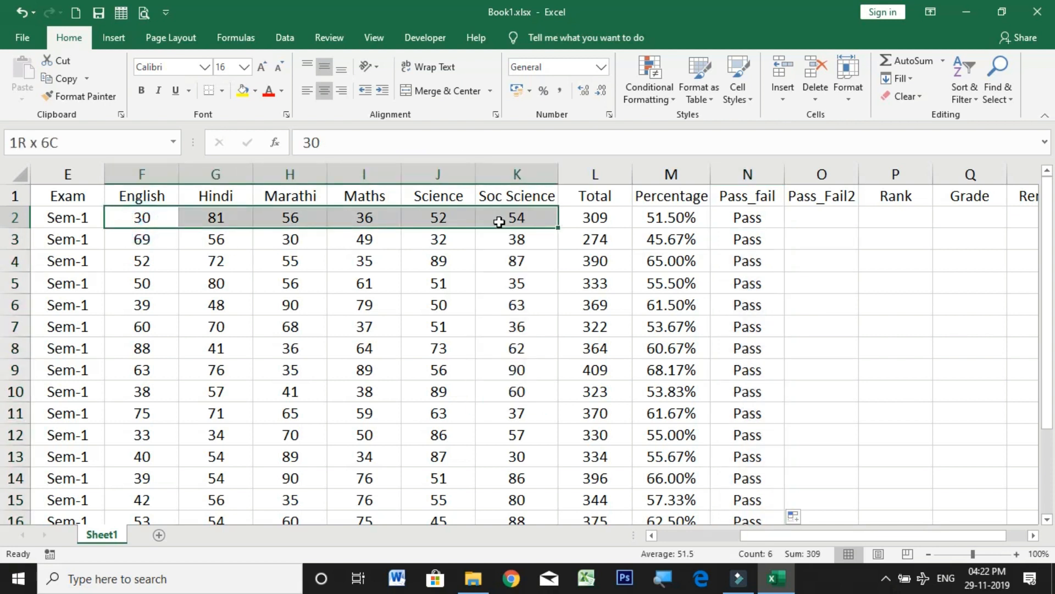
pyautogui.click(747, 218)
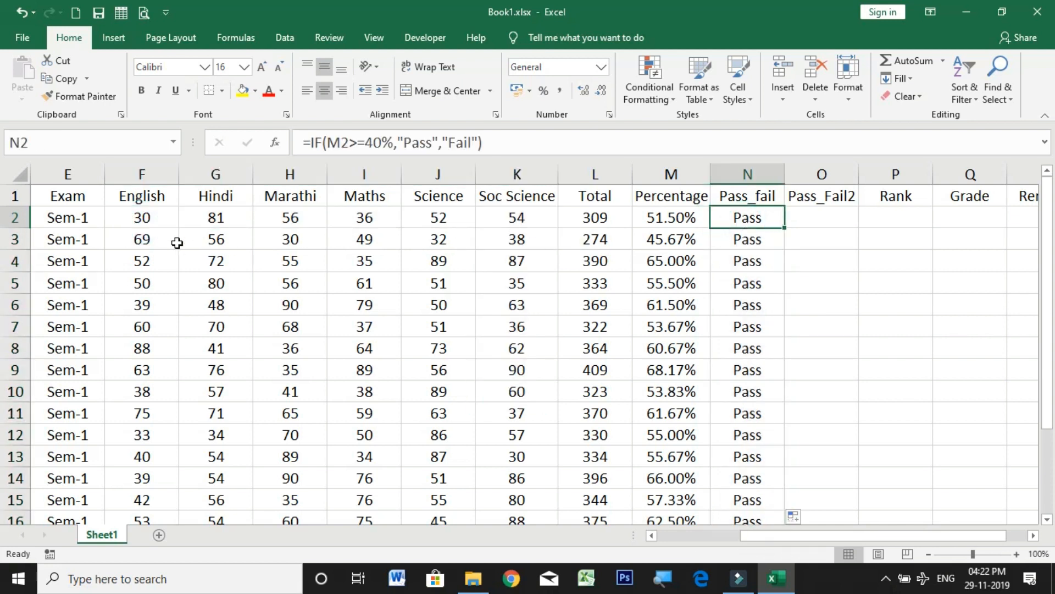
pyautogui.click(144, 219)
pyautogui.click(750, 214)
pyautogui.click(144, 218)
pyautogui.click(212, 216)
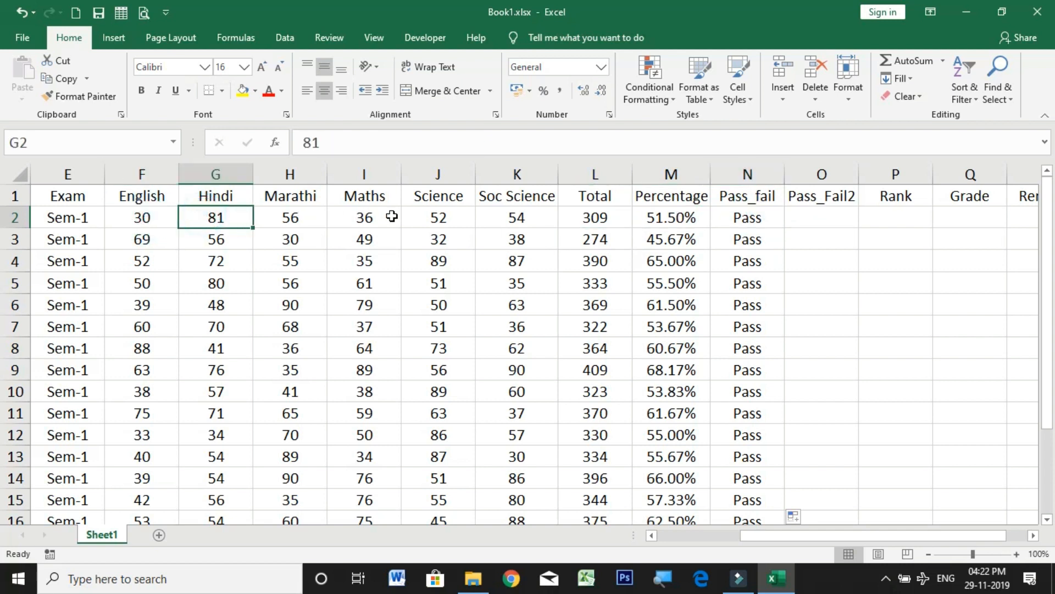
pyautogui.write('20')
pyautogui.press('Tab')
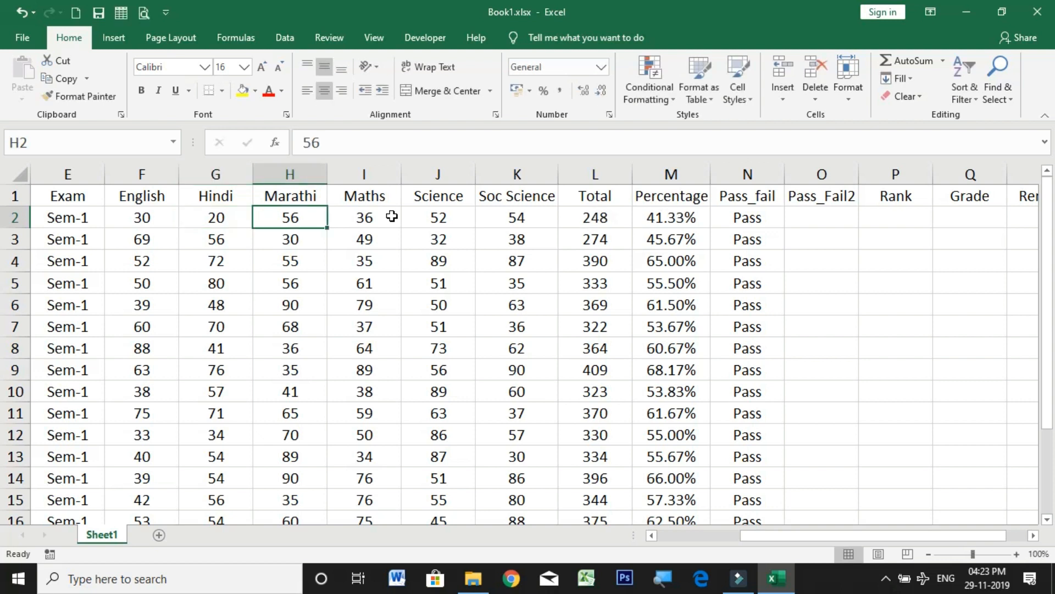
pyautogui.write('5')
pyautogui.press('Tab')
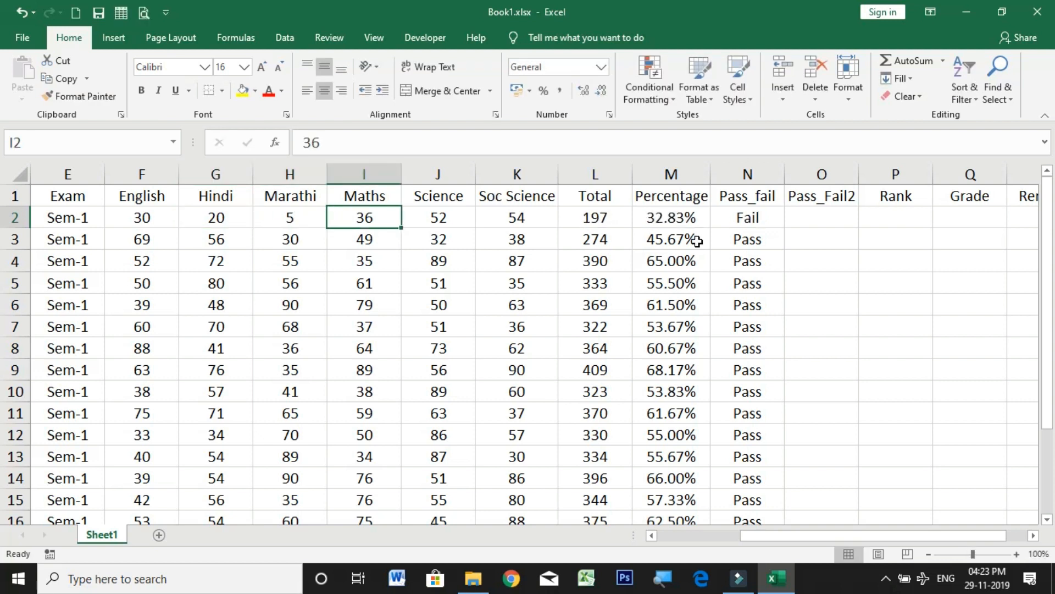
pyautogui.click(667, 223)
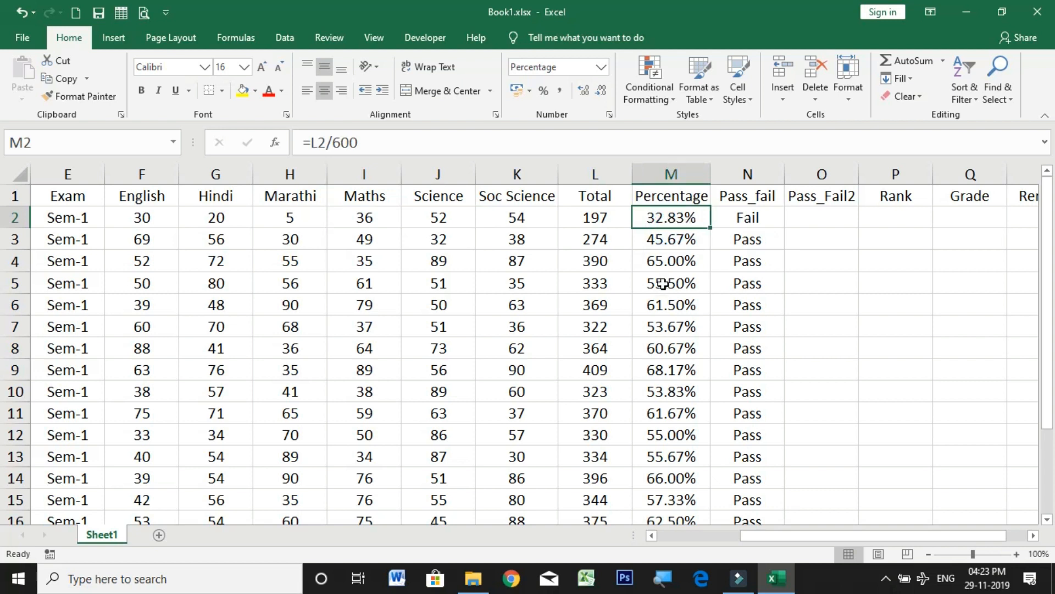
# Step: Set the Hindi mark in row 14 to 20 and the Maths mark in the same row to 10
pyautogui.scroll(-2, 663, 284)
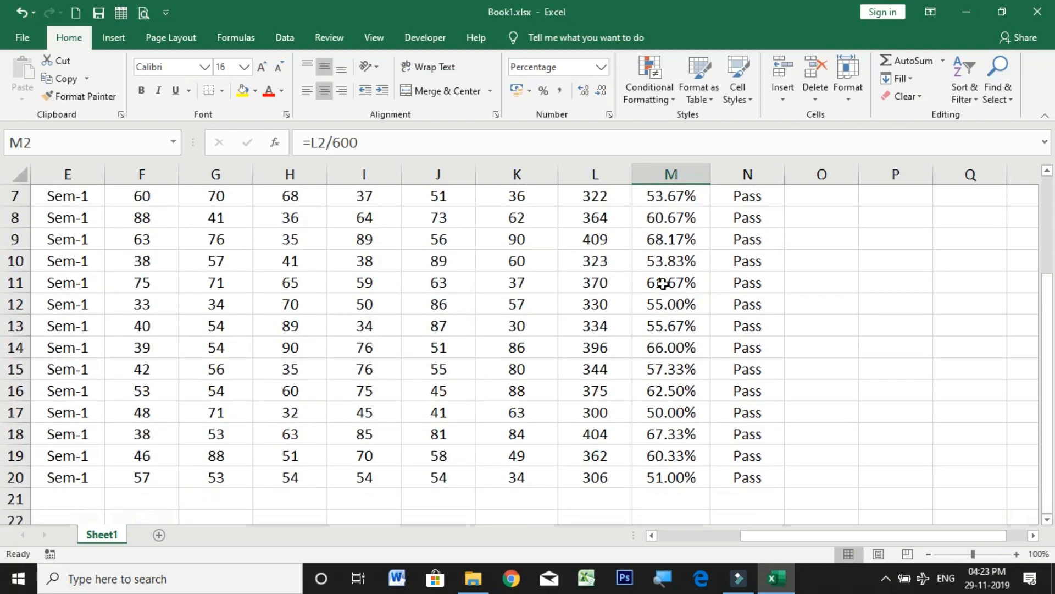
pyautogui.click(650, 348)
pyautogui.click(47, 345)
pyautogui.hotkey('shift', 'space')
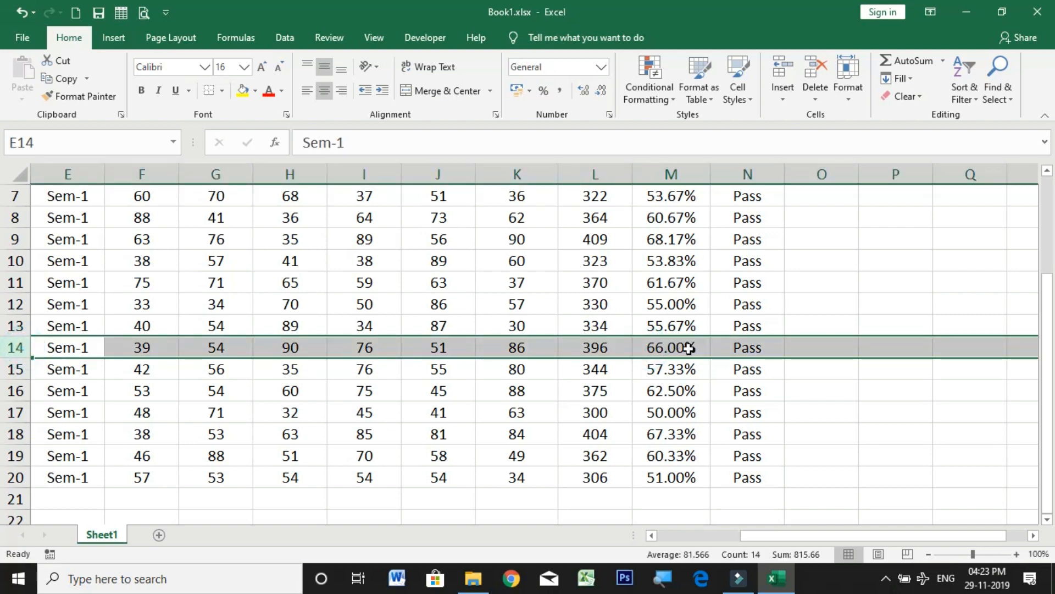
pyautogui.click(696, 350)
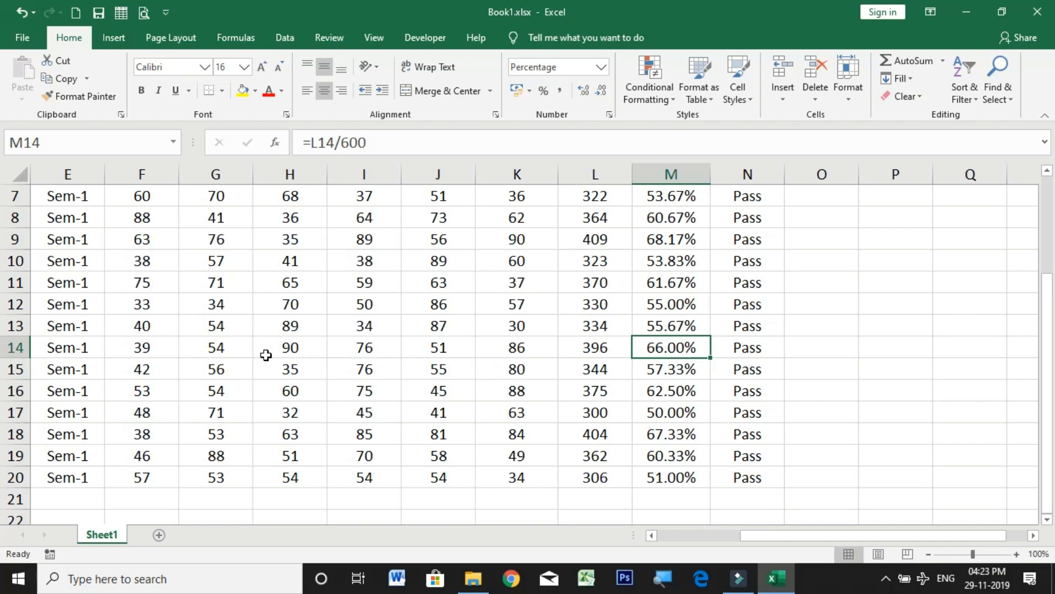
pyautogui.click(202, 350)
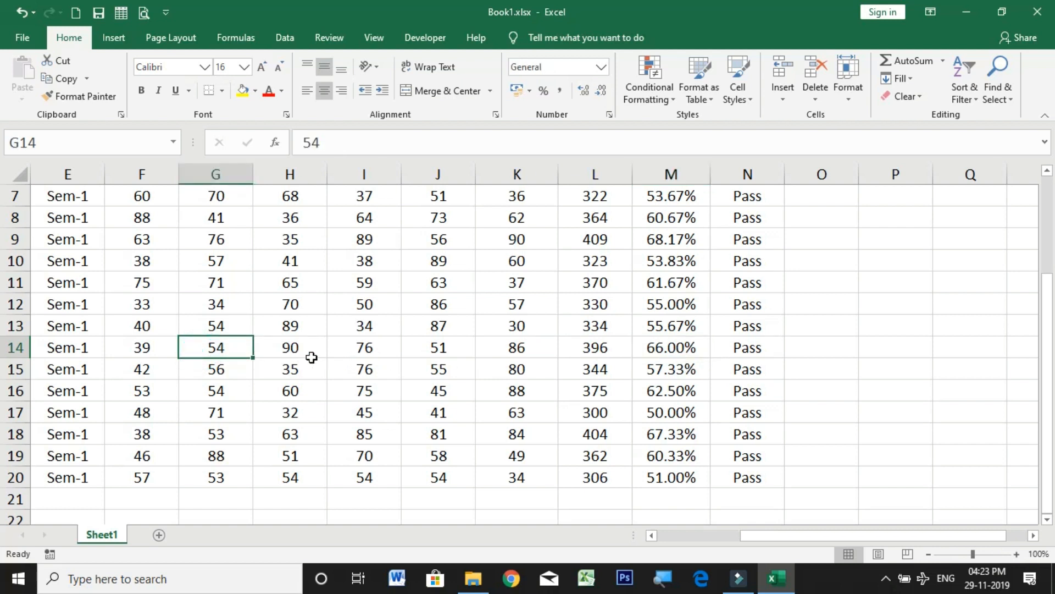
pyautogui.write('20')
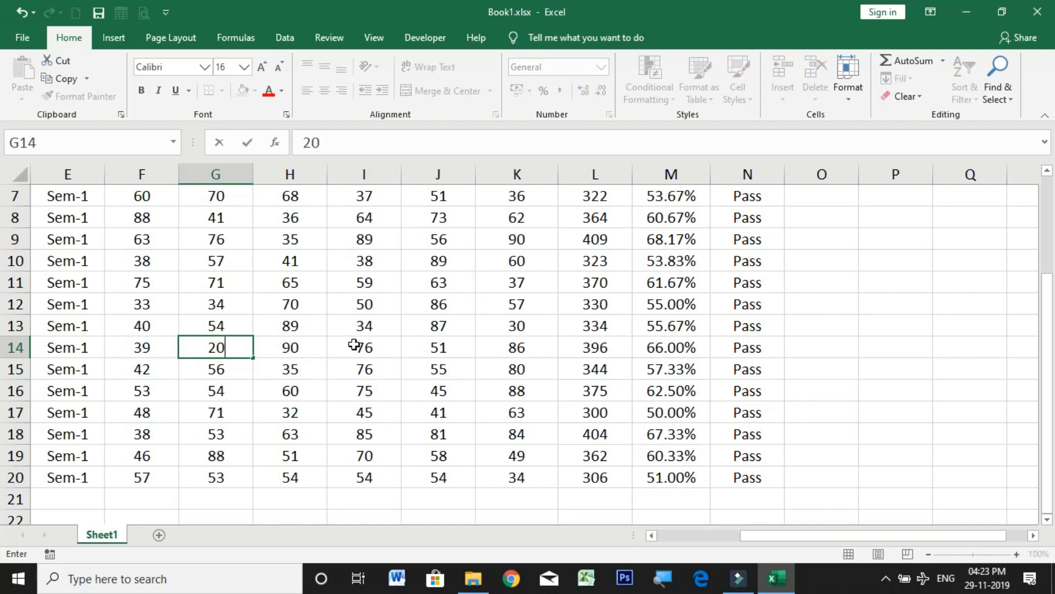
pyautogui.click(354, 345)
pyautogui.write('10')
pyautogui.press('Return')
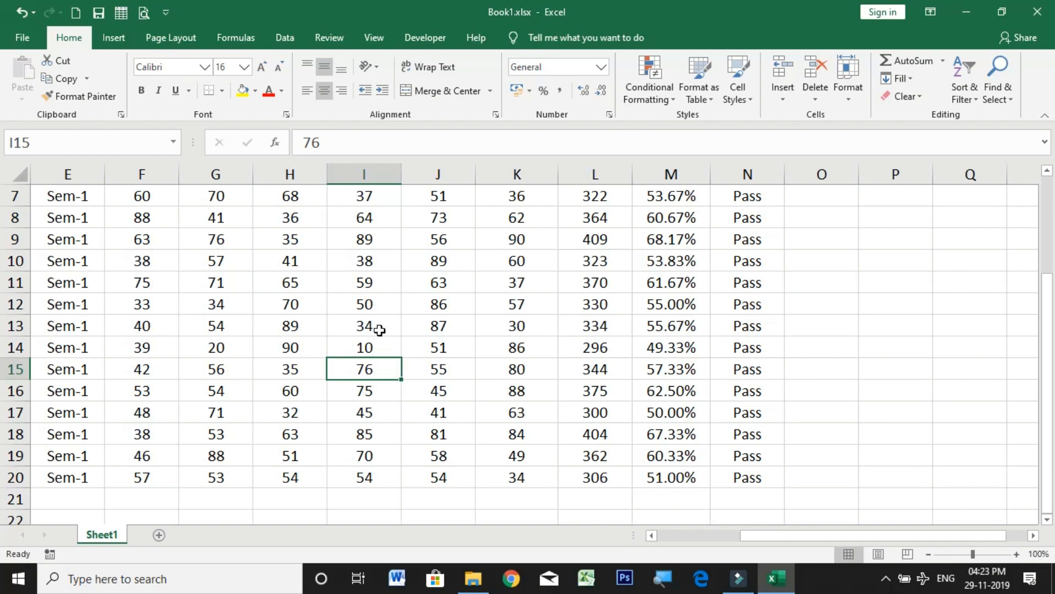
# Step: Compare row 14's percentage and Pass_fail result with its six subject marks, especially Hindi and Maths
pyautogui.click(680, 350)
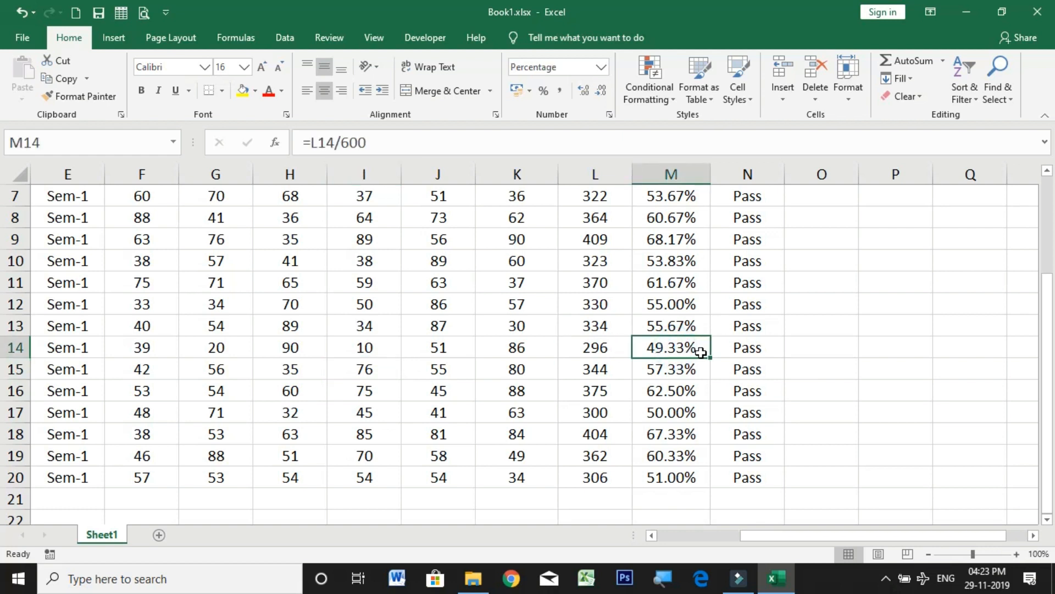
pyautogui.click(738, 350)
pyautogui.click(684, 348)
pyautogui.click(742, 347)
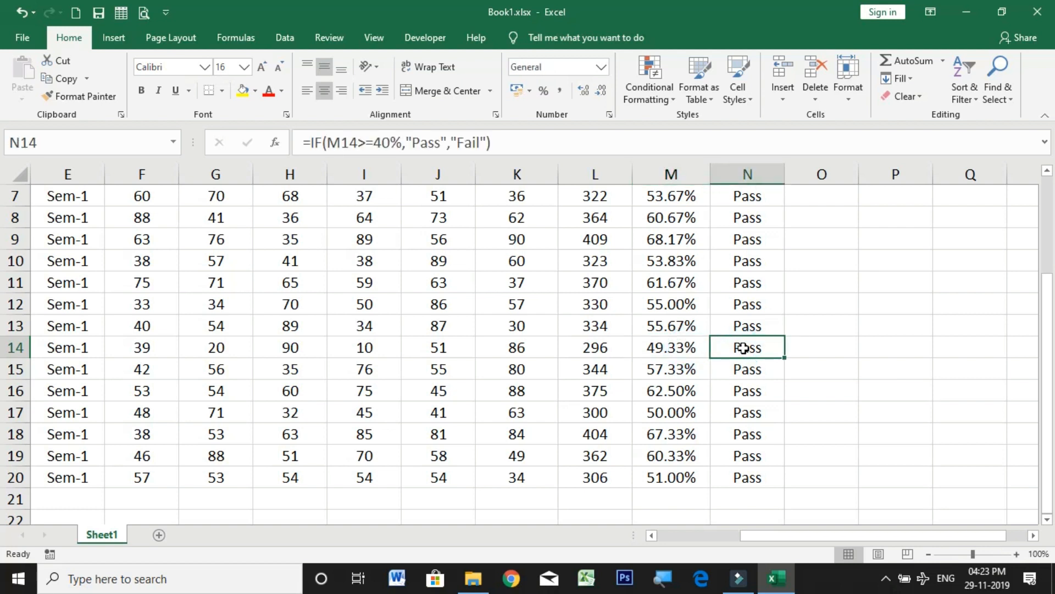
pyautogui.click(675, 352)
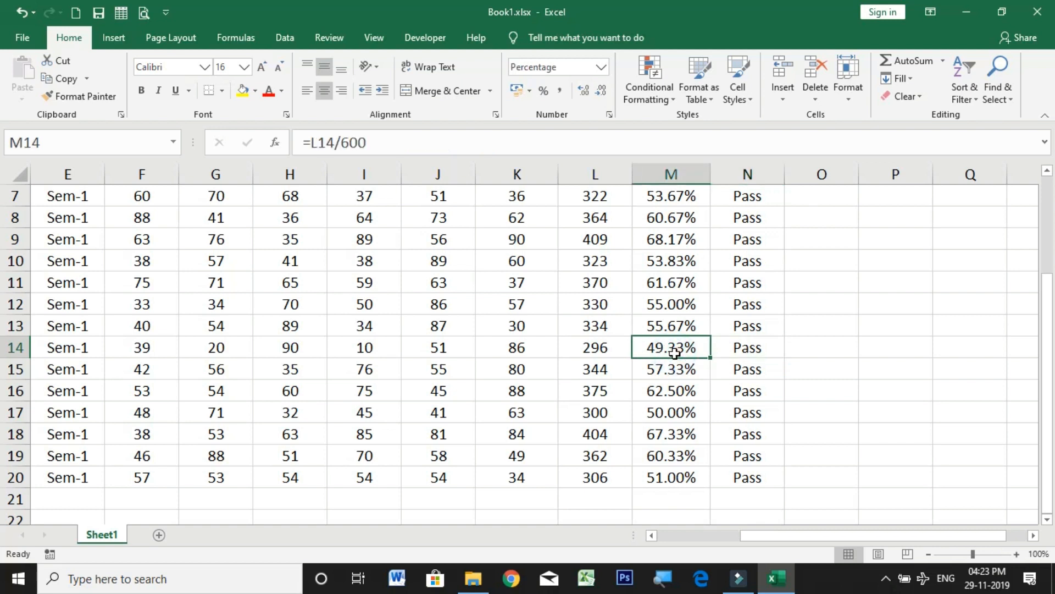
pyautogui.moveTo(135, 346); pyautogui.dragTo(504, 351)
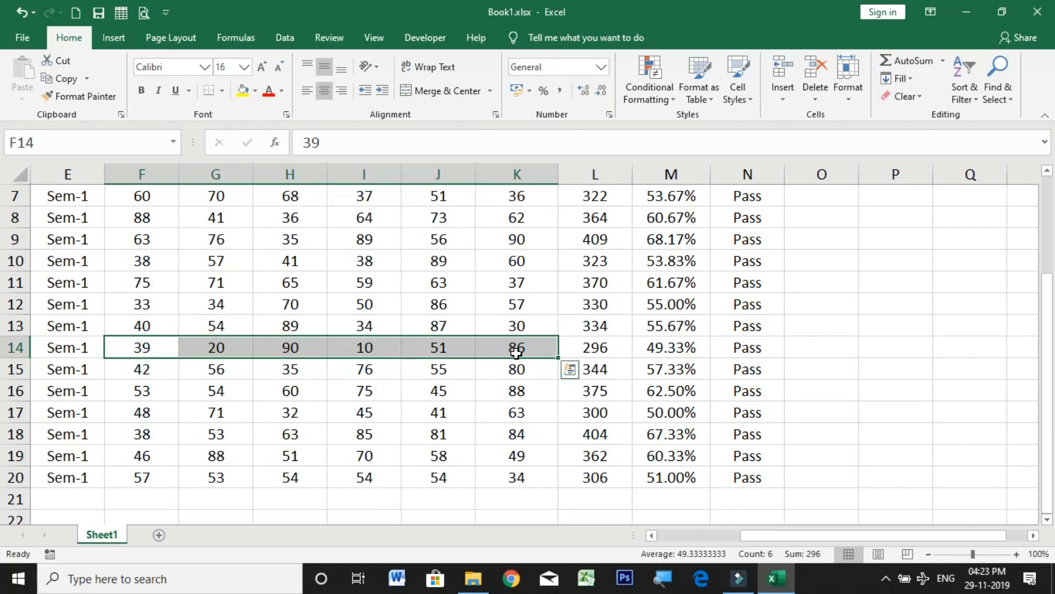
pyautogui.click(214, 351)
pyautogui.keyDown('ctrl'); pyautogui.click(373, 349); pyautogui.keyUp('ctrl')
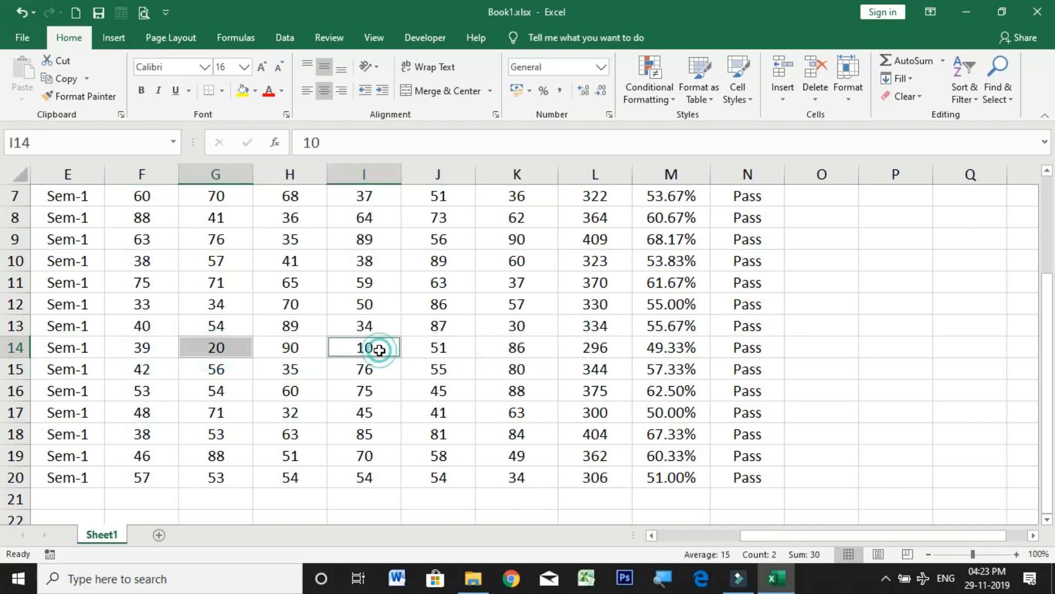
# Step: Examine the Pass_fail formula in row 14, then compare row 2's percentage and Pass_fail result with its six subject marks
pyautogui.click(759, 349)
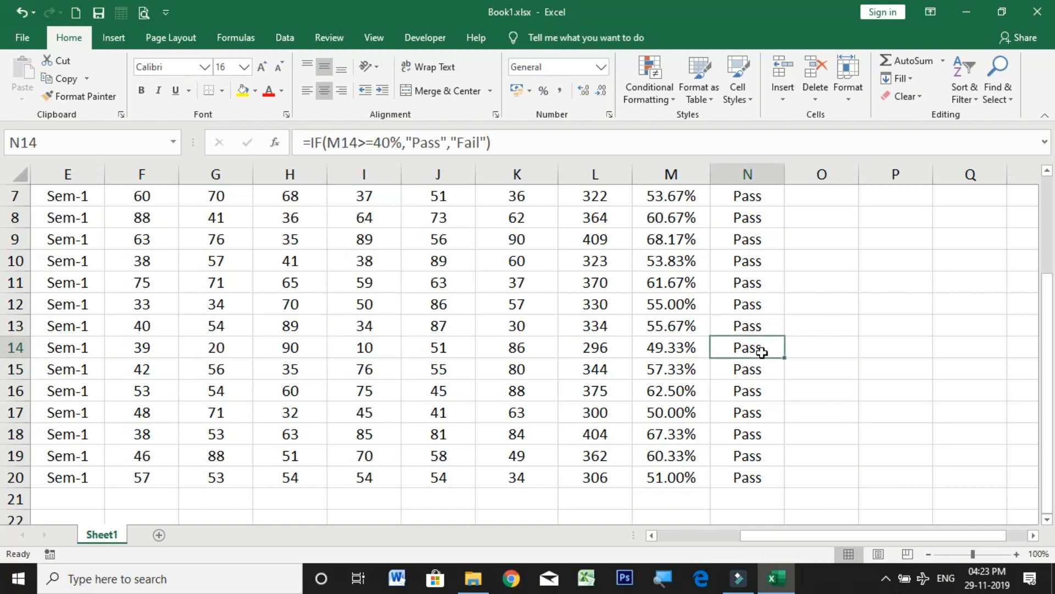
pyautogui.scroll(2, 837, 348)
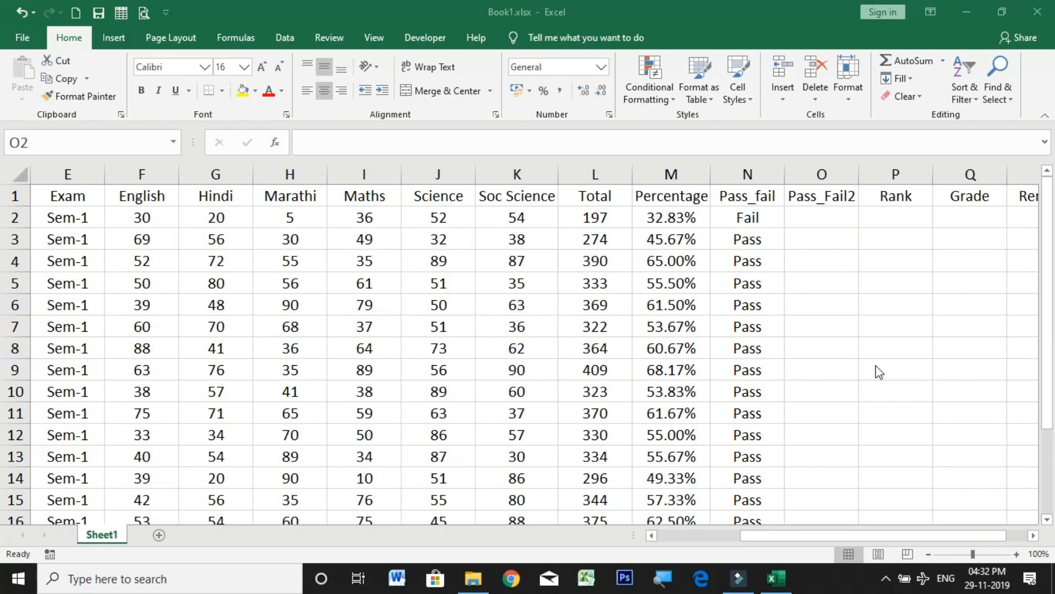
pyautogui.click(667, 217)
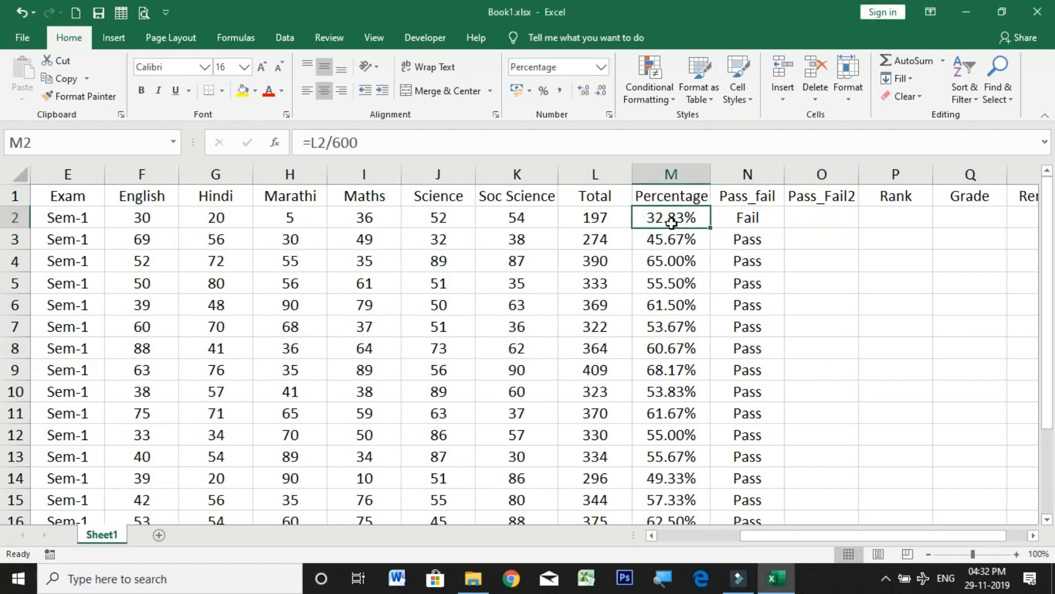
pyautogui.click(749, 220)
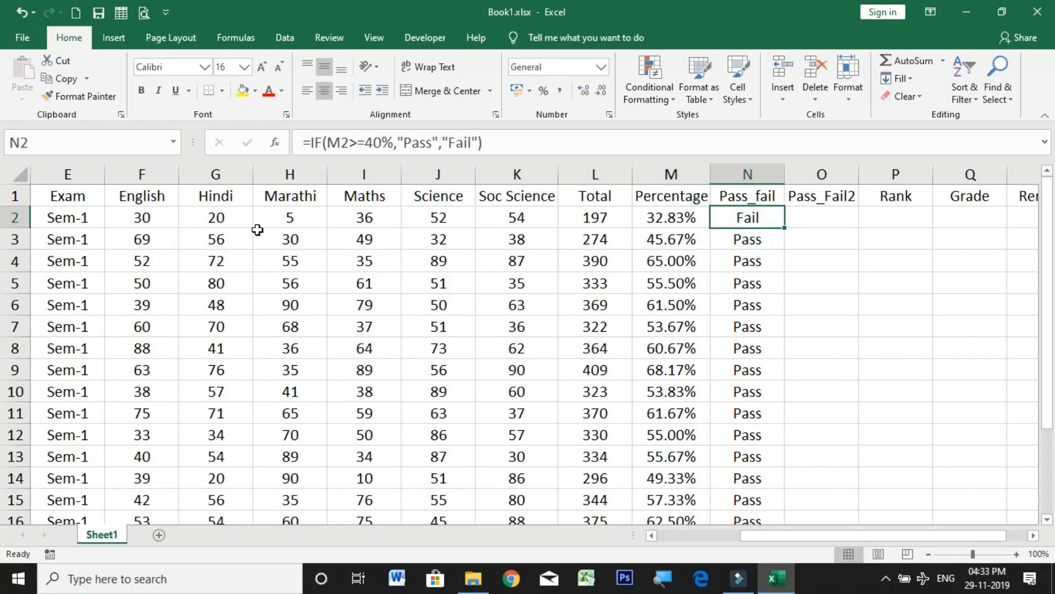
pyautogui.moveTo(120, 218); pyautogui.dragTo(504, 218)
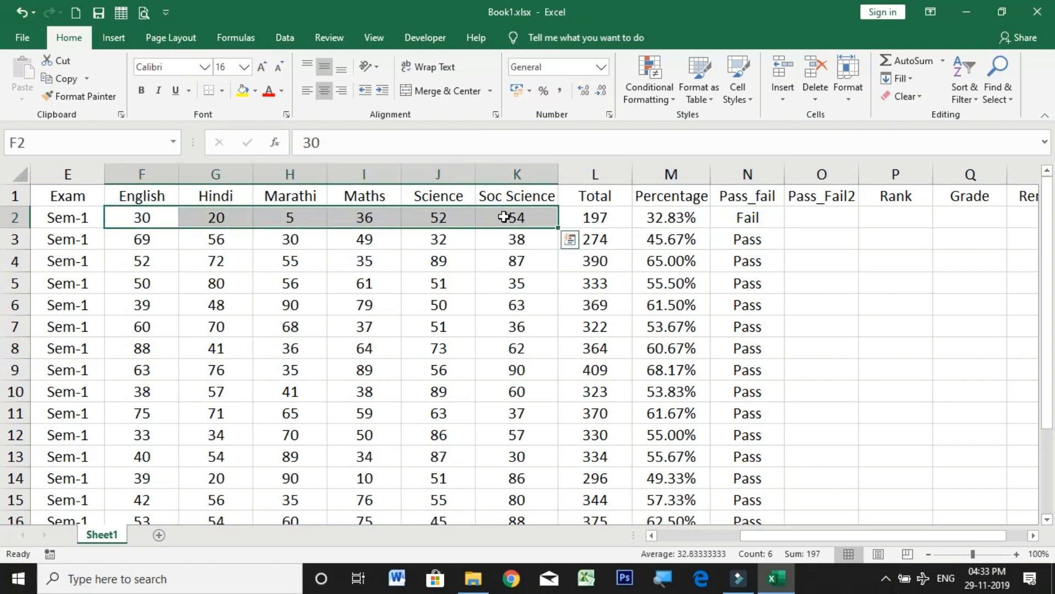
pyautogui.click(132, 221)
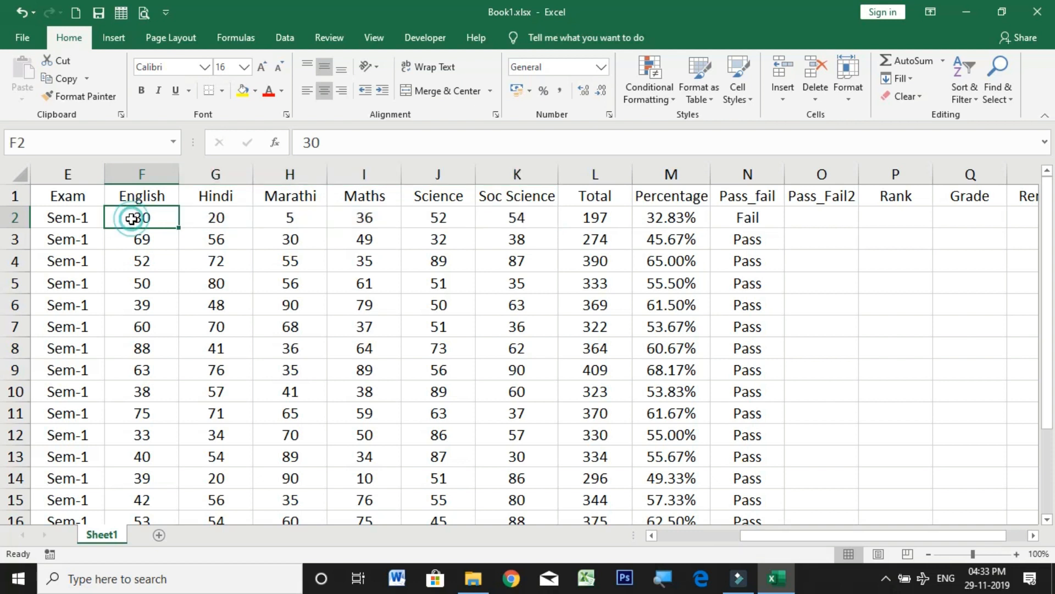
pyautogui.click(213, 217)
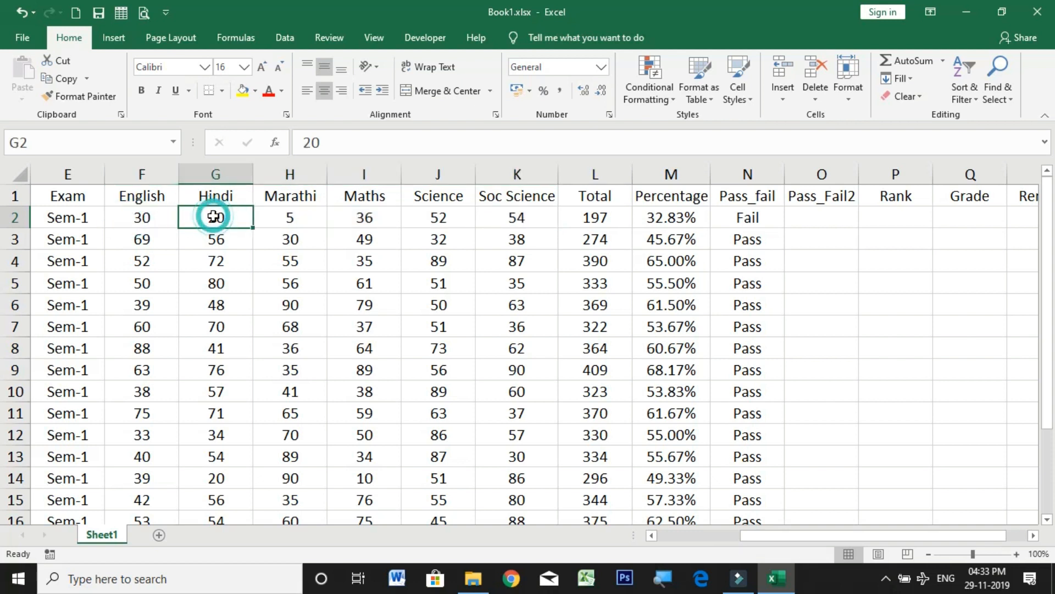
pyautogui.click(287, 216)
pyautogui.click(353, 216)
pyautogui.click(416, 216)
pyautogui.click(541, 216)
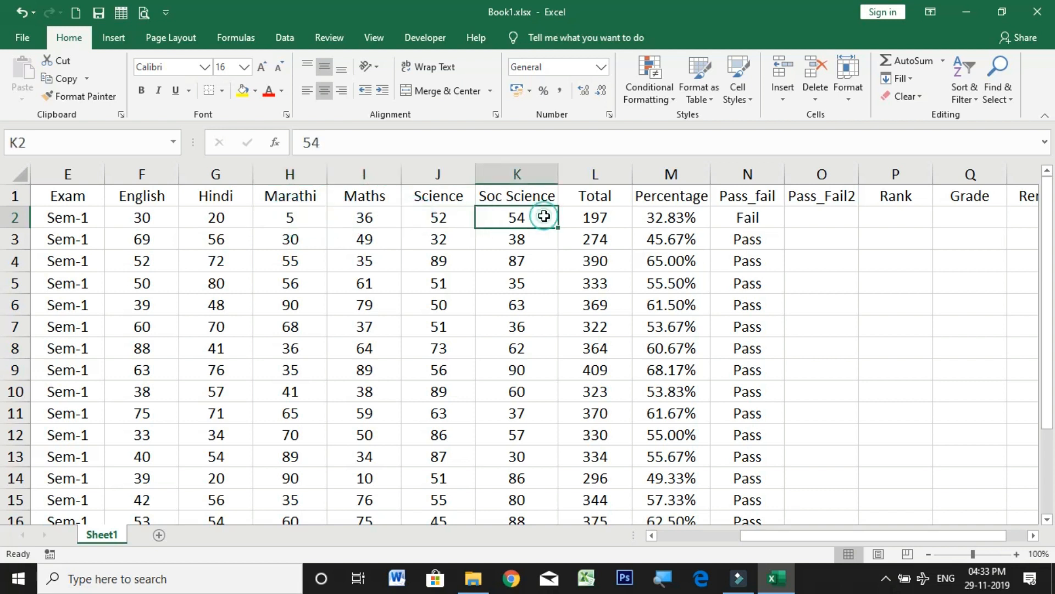
pyautogui.moveTo(156, 179); pyautogui.dragTo(497, 174)
pyautogui.click(255, 232)
pyautogui.moveTo(122, 217); pyautogui.dragTo(500, 218)
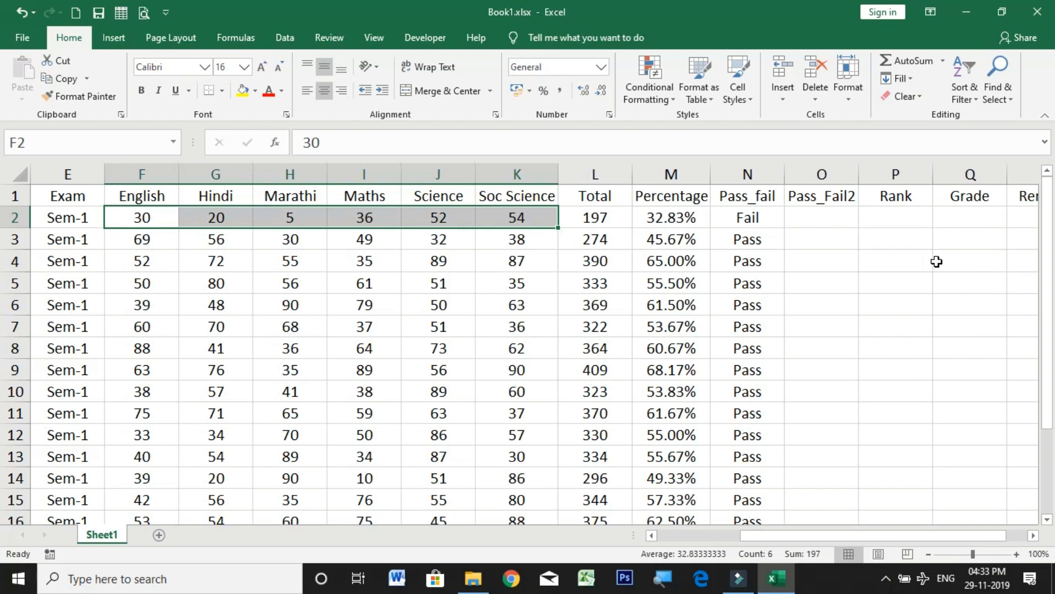
# Step: Start an IF formula with a nested AND in O2 under Pass_Fail2, testing the English mark as F2>=40
pyautogui.click(832, 224)
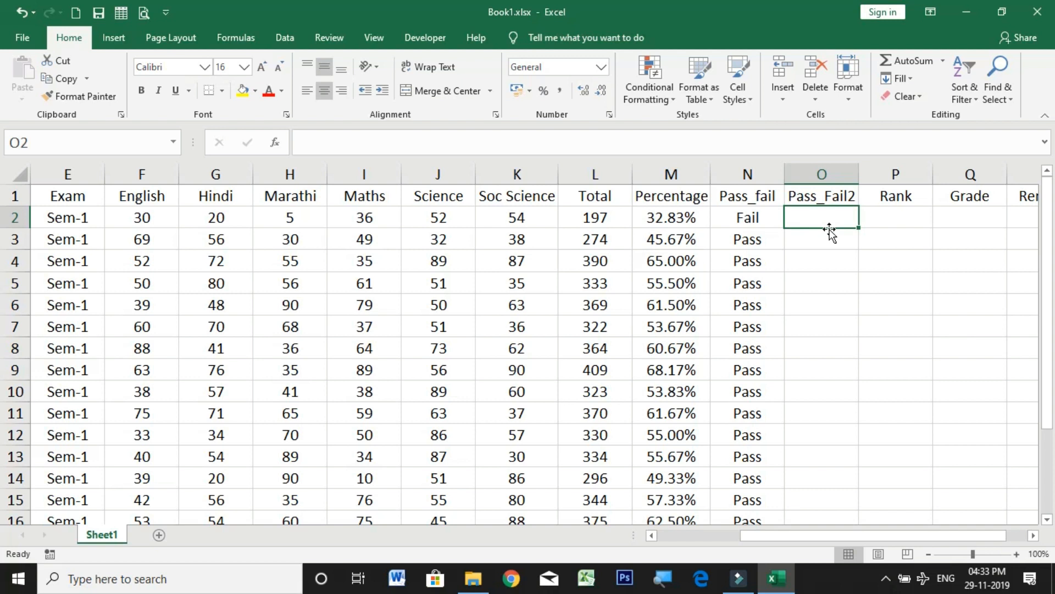
pyautogui.write('=i')
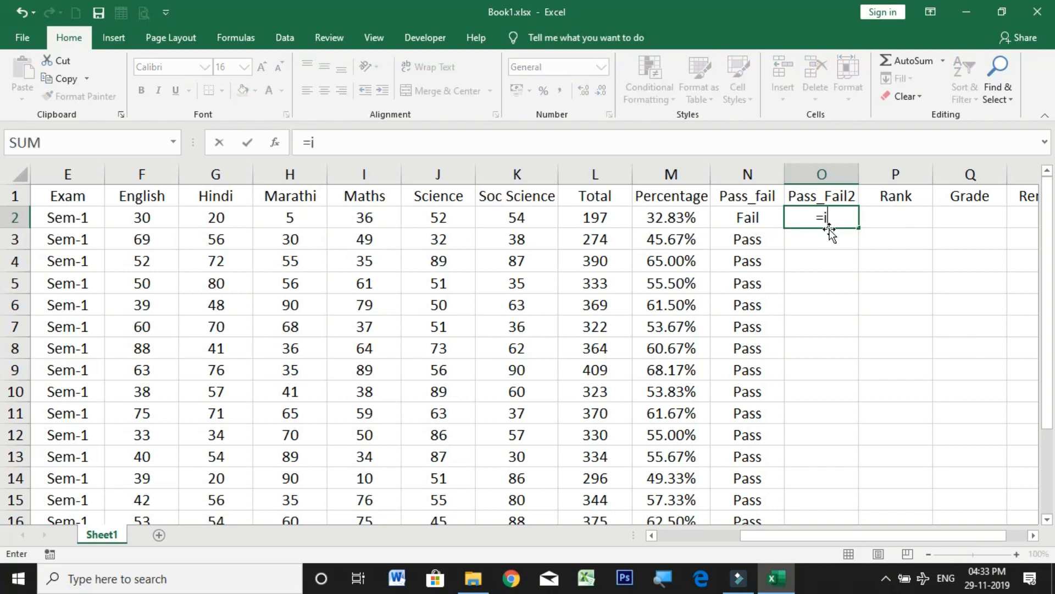
pyautogui.write('f(')
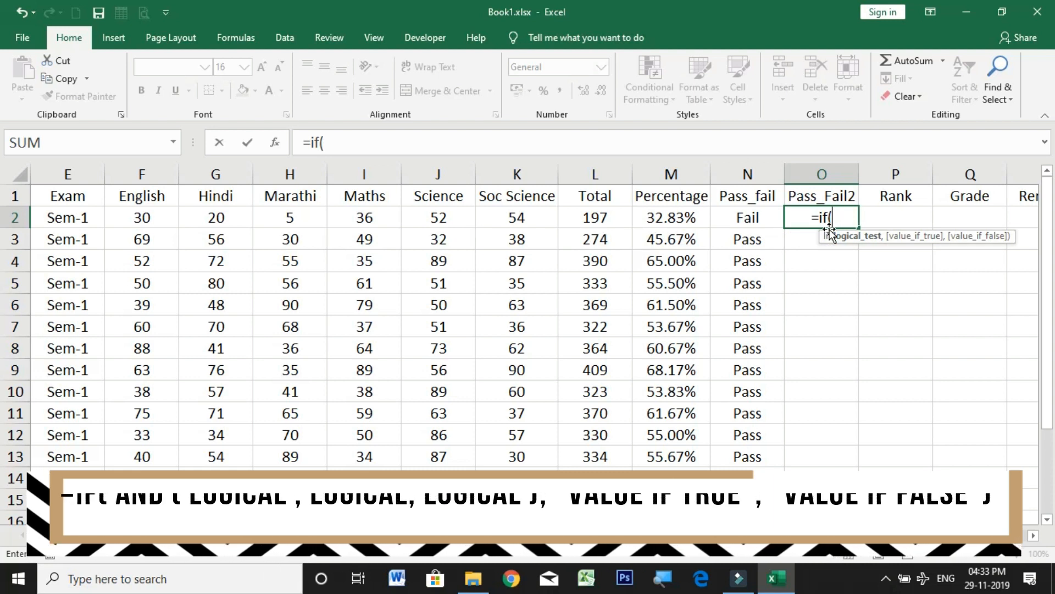
pyautogui.write('and')
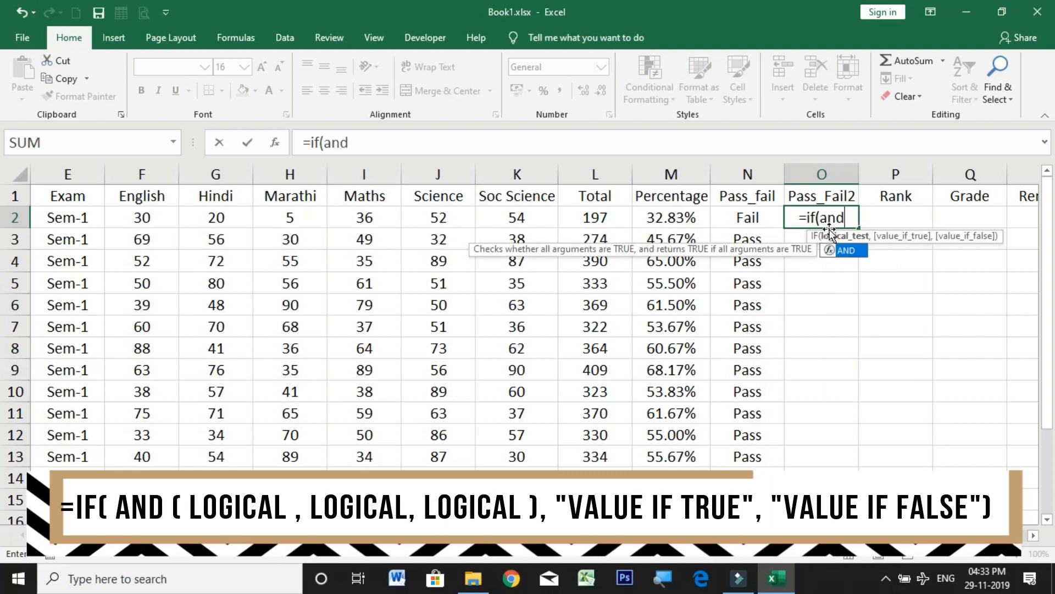
pyautogui.write('(')
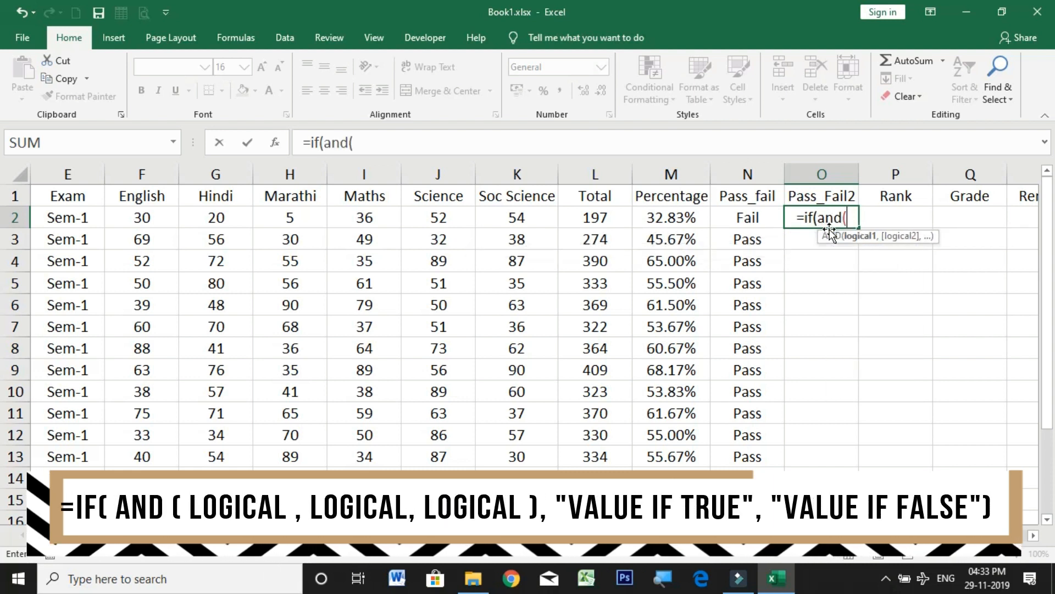
pyautogui.click(132, 219)
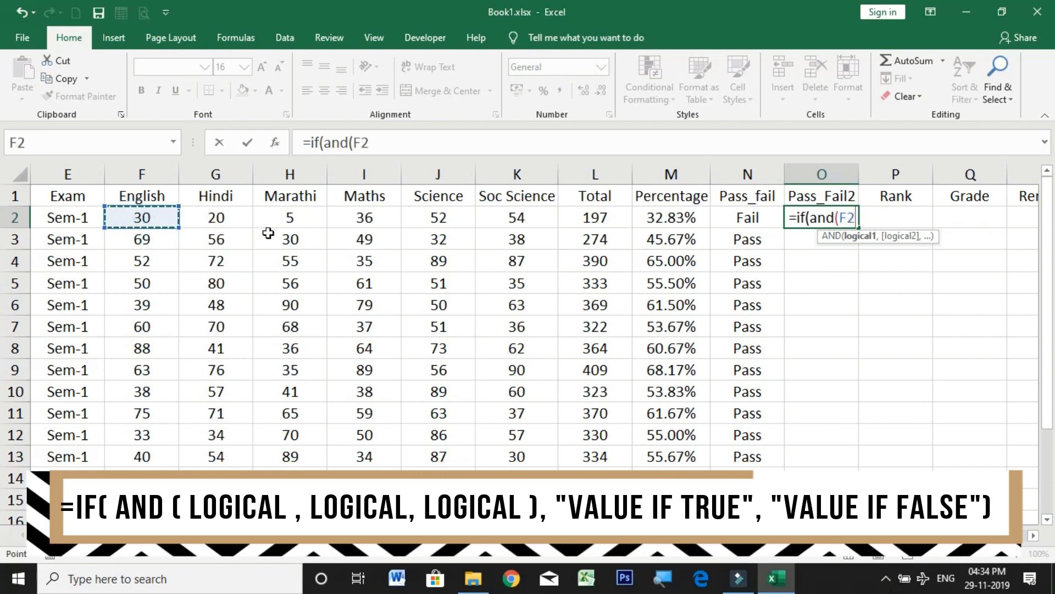
pyautogui.write('>=40')
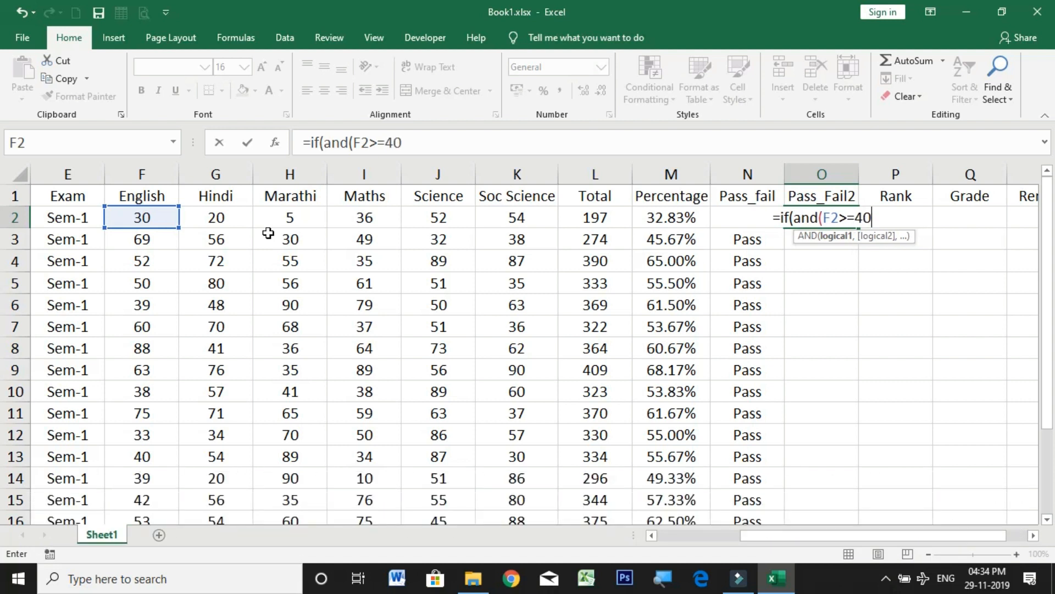
pyautogui.write(',')
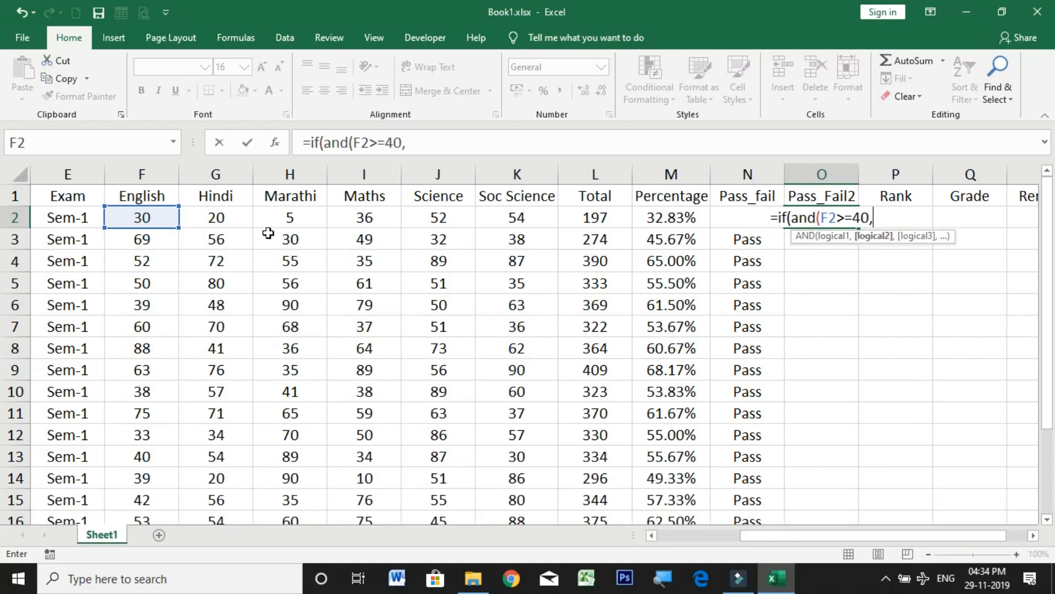
# Step: Add the Hindi and Marathi conditions G2>=40 and H2>=40 to the AND test in O2
pyautogui.click(221, 224)
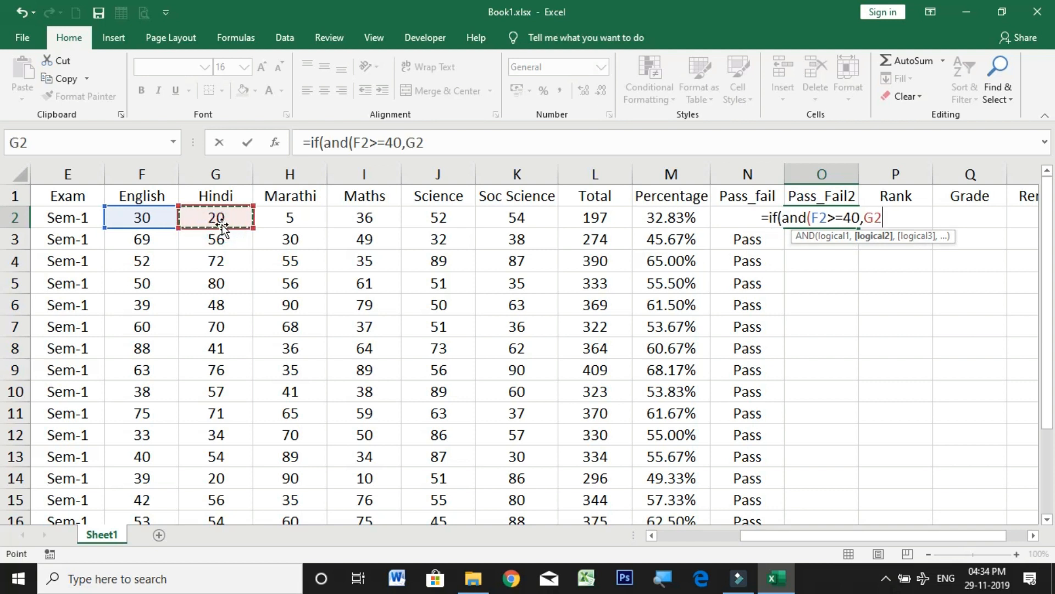
pyautogui.write('>=40')
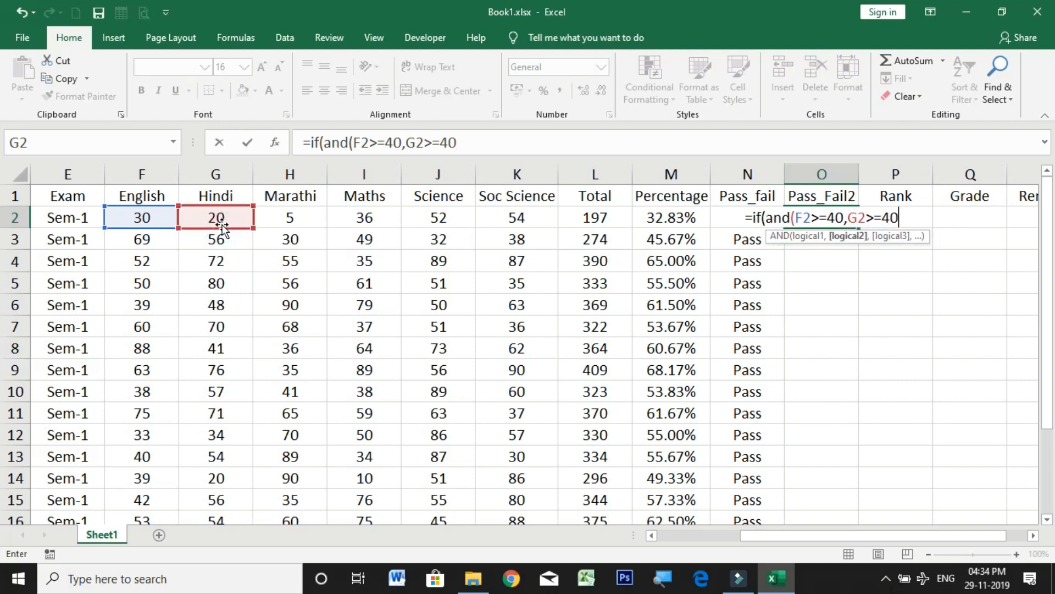
pyautogui.write(',')
pyautogui.click(290, 218)
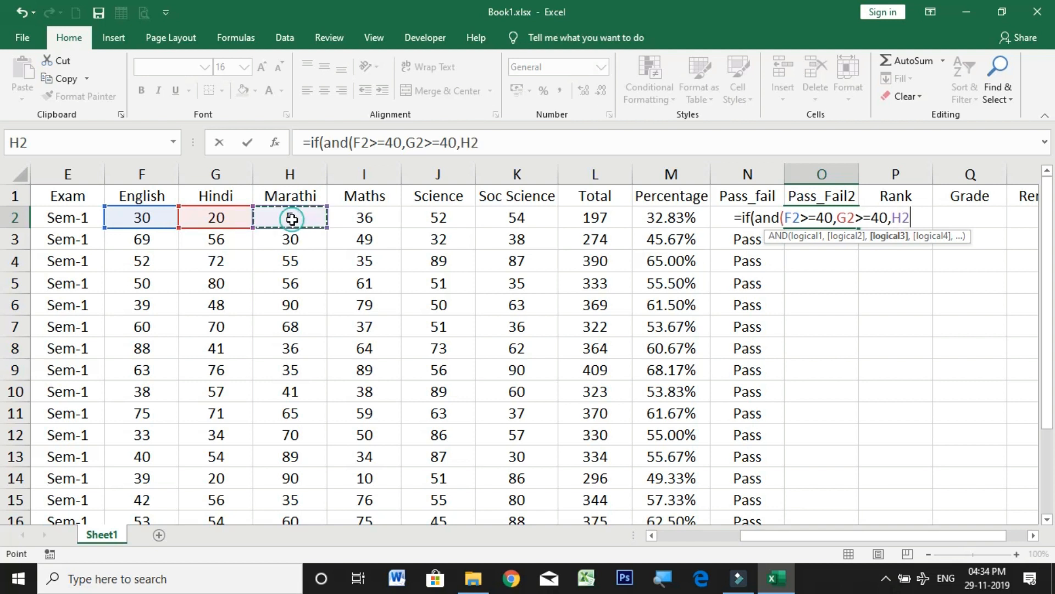
# Step: Extend the AND test in O2 with the Maths and Science conditions I2>=40 and J2>=40
pyautogui.write('>=40')
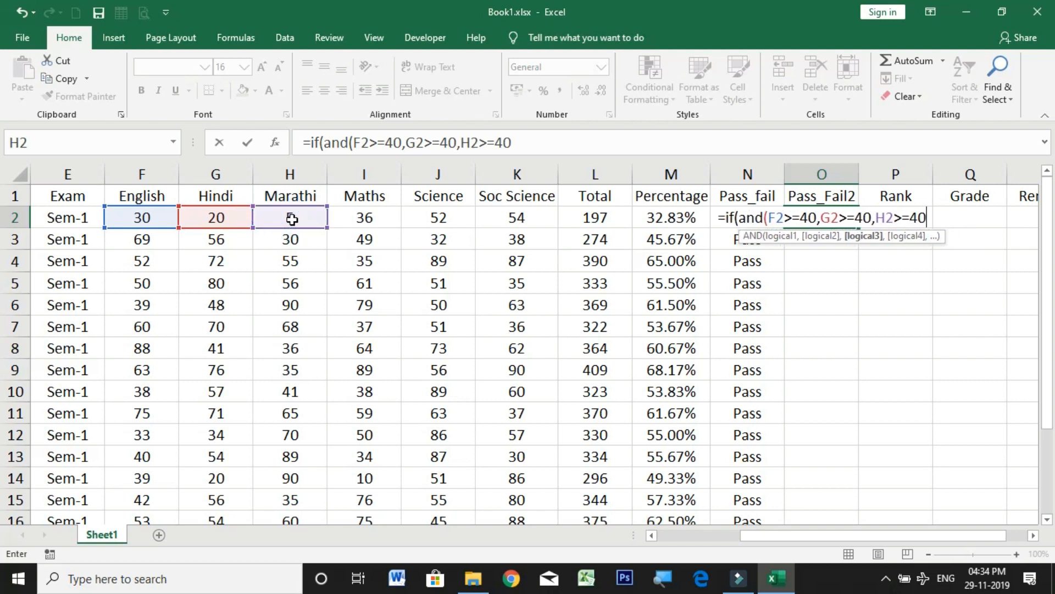
pyautogui.write(',')
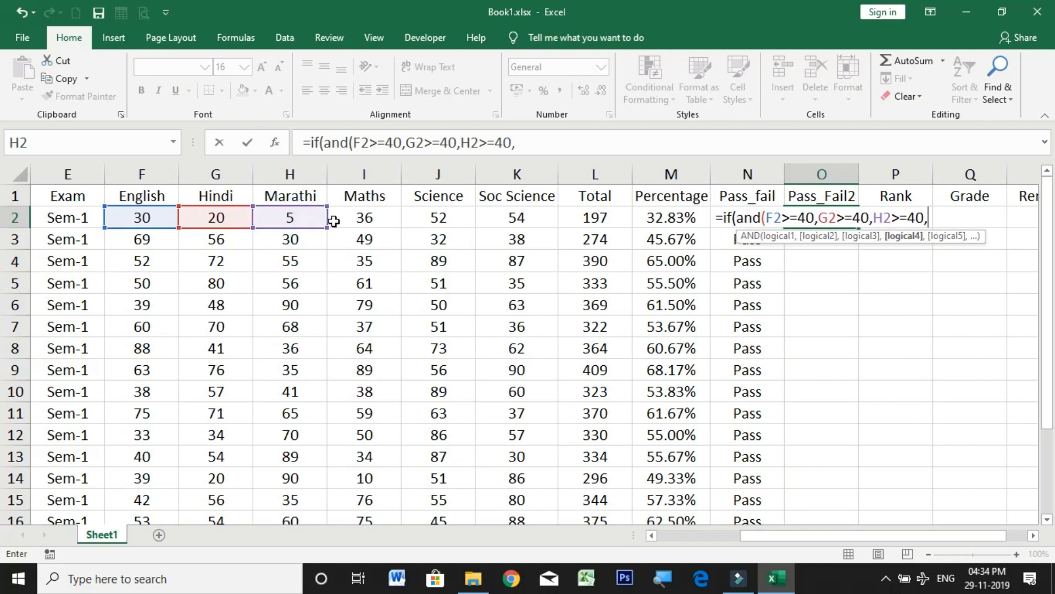
pyautogui.click(363, 219)
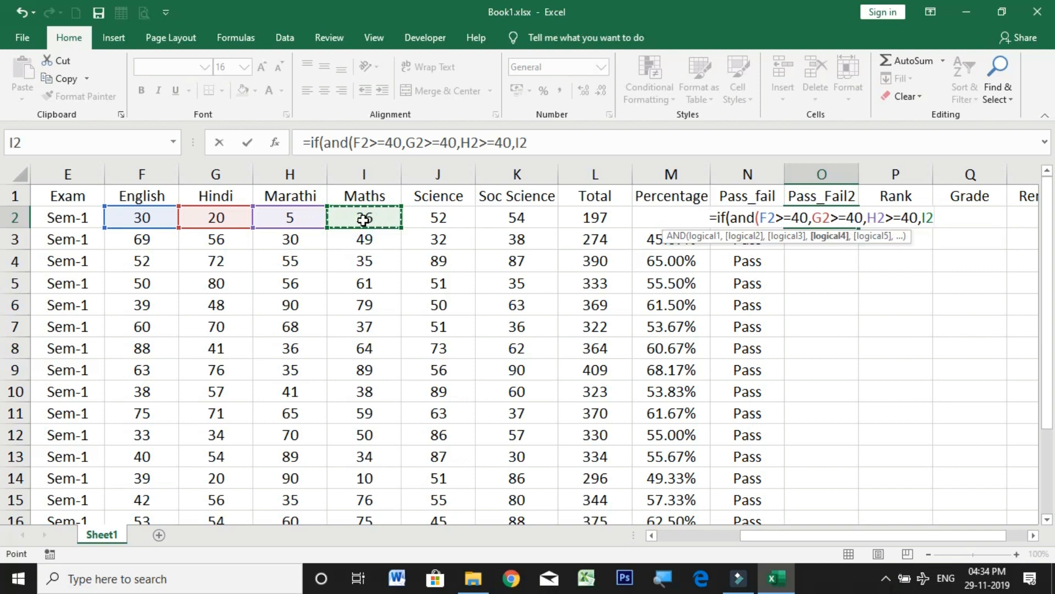
pyautogui.write('>=')
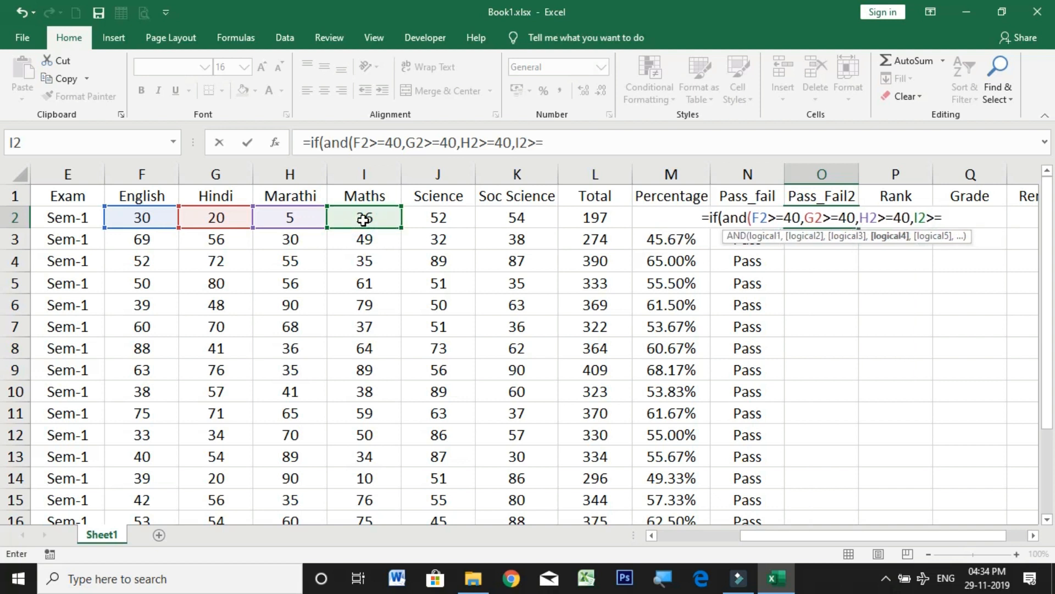
pyautogui.write('40,')
pyautogui.click(445, 216)
pyautogui.write(',>')
pyautogui.press('BackSpace')
pyautogui.press('BackSpace')
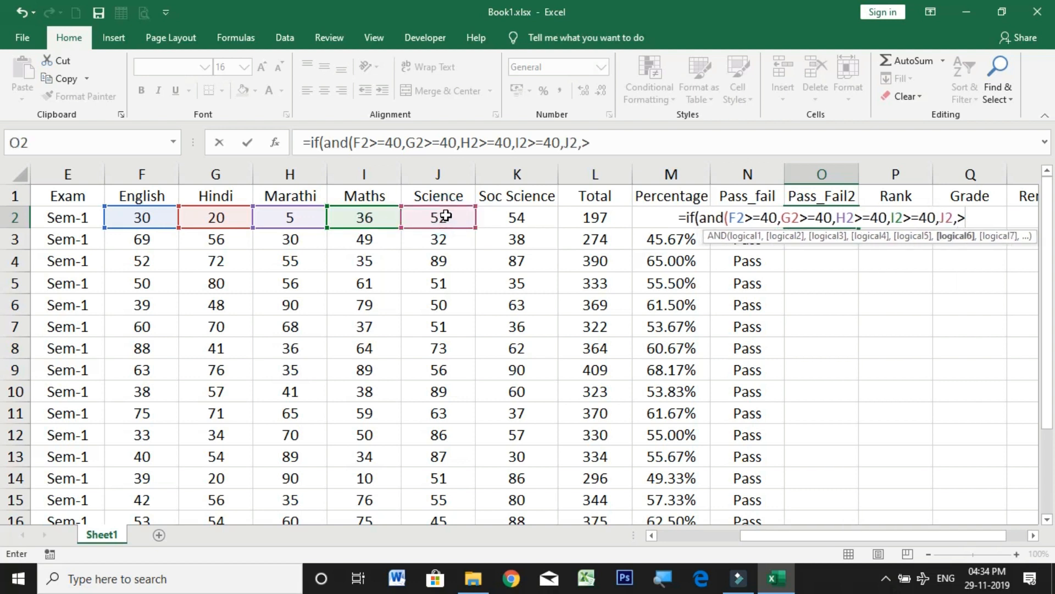
pyautogui.write('>=40')
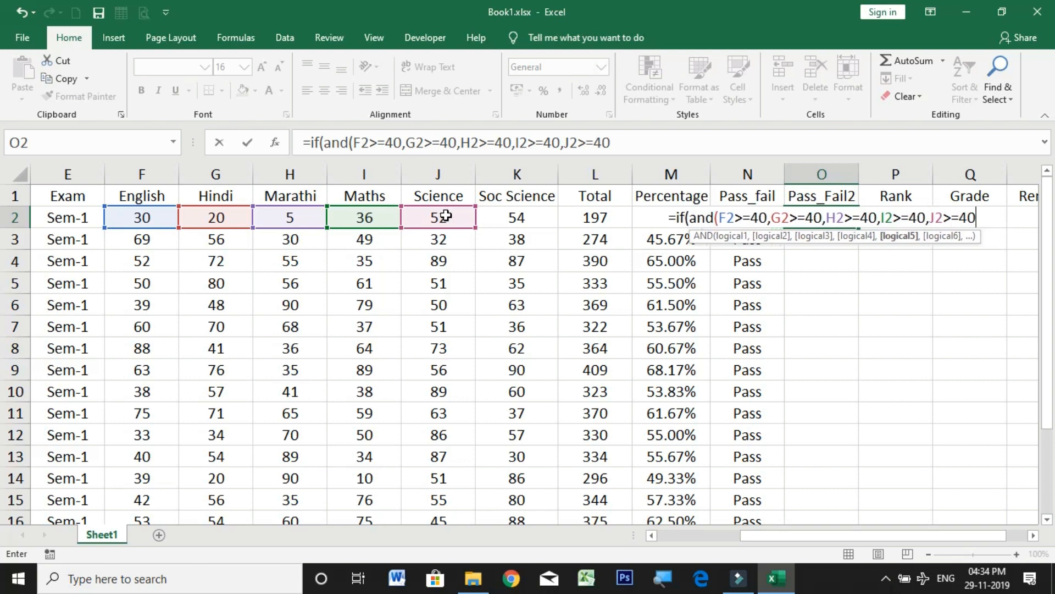
pyautogui.write(',')
# Step: Add the Soc Science condition K2>=40 as the last AND argument in O2 and close the AND function
pyautogui.click(498, 224)
pyautogui.write('>=40')
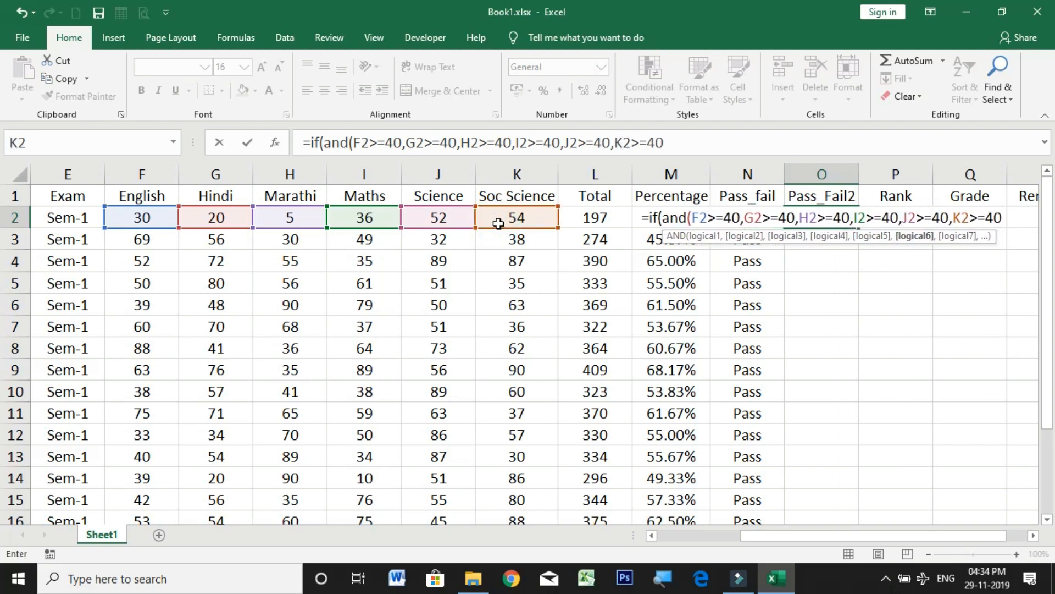
pyautogui.write(')')
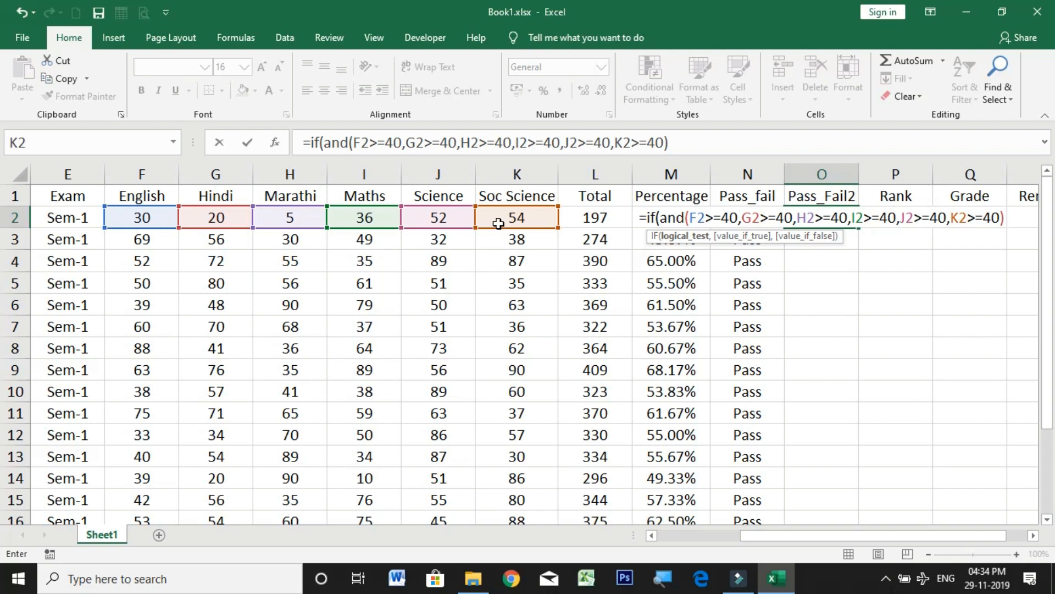
# Step: Complete the IF formula in O2 with "Pass" as the true value and "Fail" as the false value, and enter it
pyautogui.write(',')
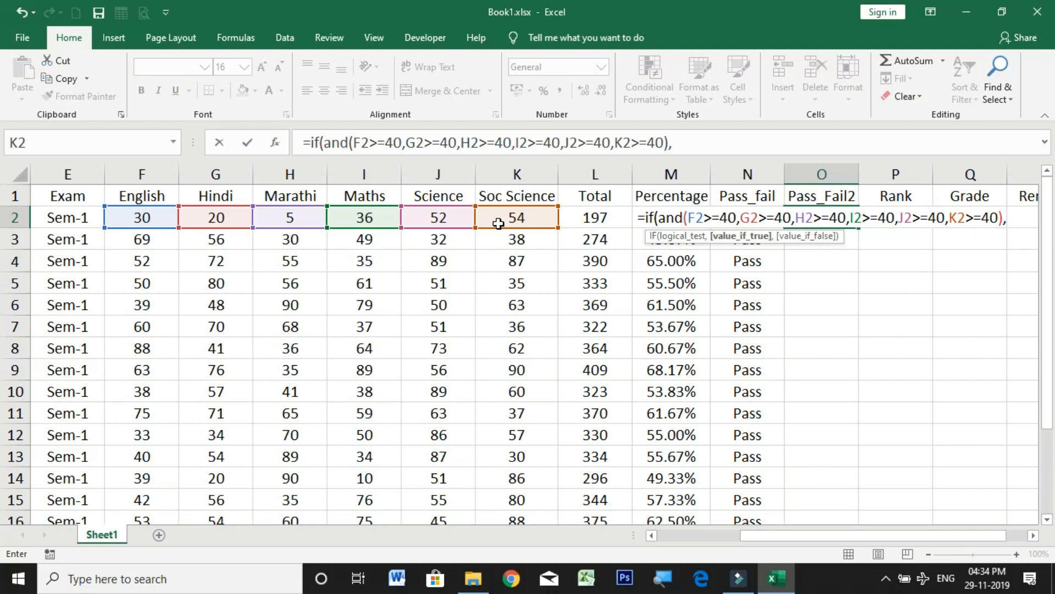
pyautogui.write('"Pass"')
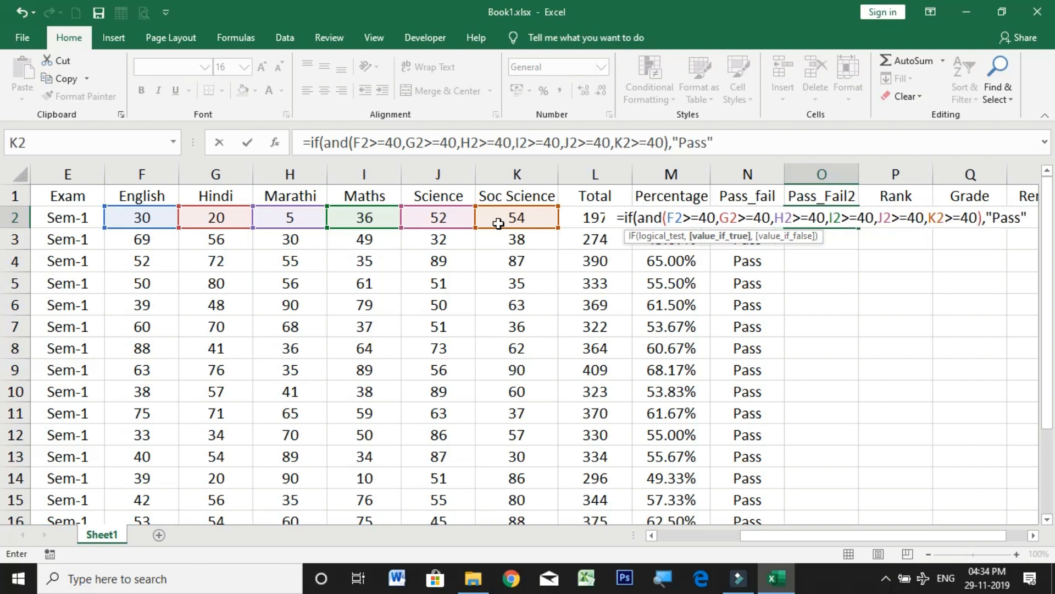
pyautogui.write(',"Fail"')
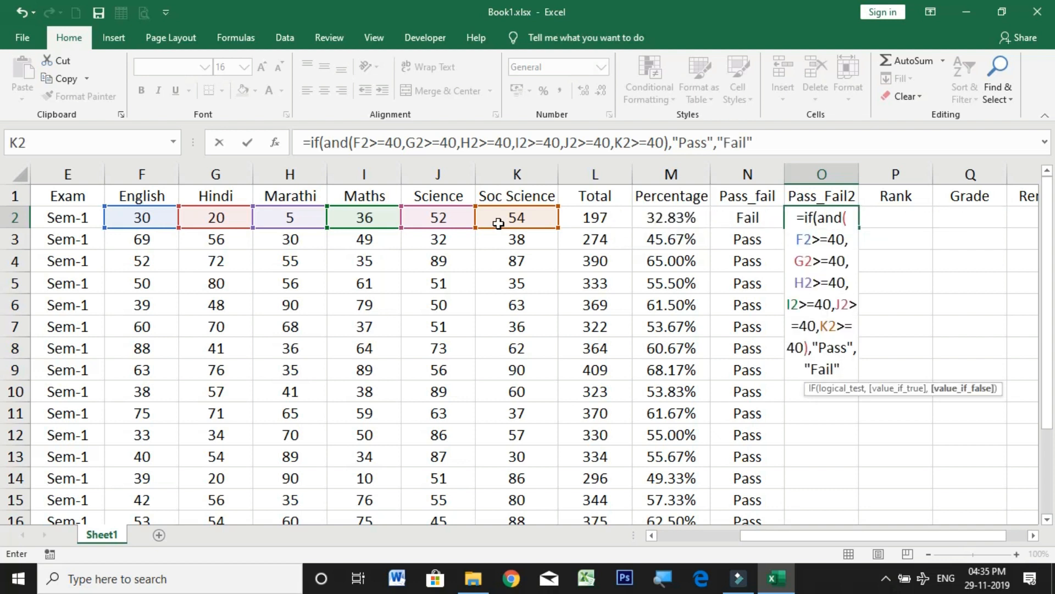
pyautogui.write(')')
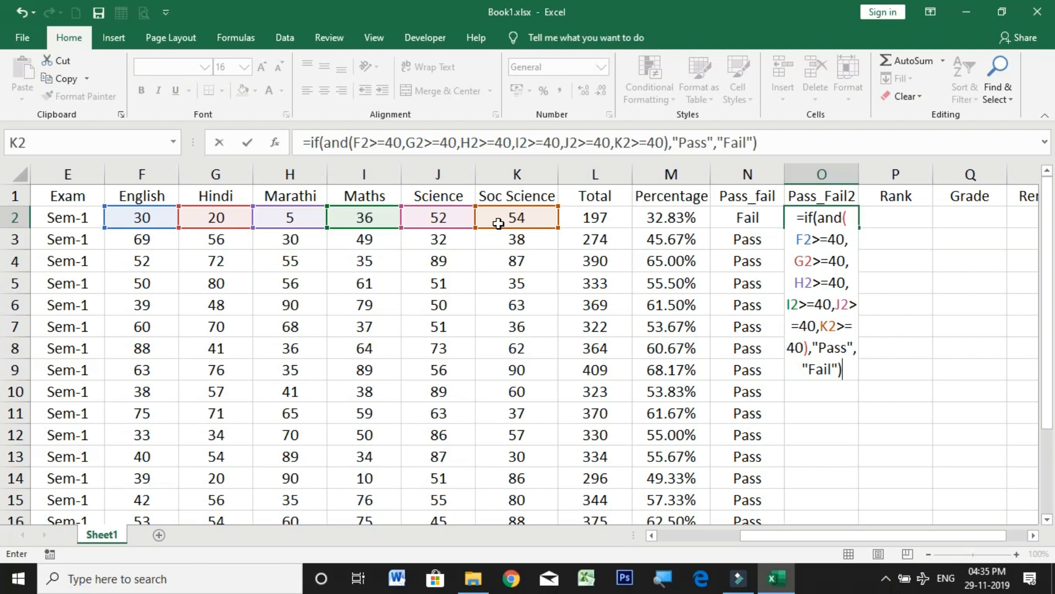
pyautogui.press('Return')
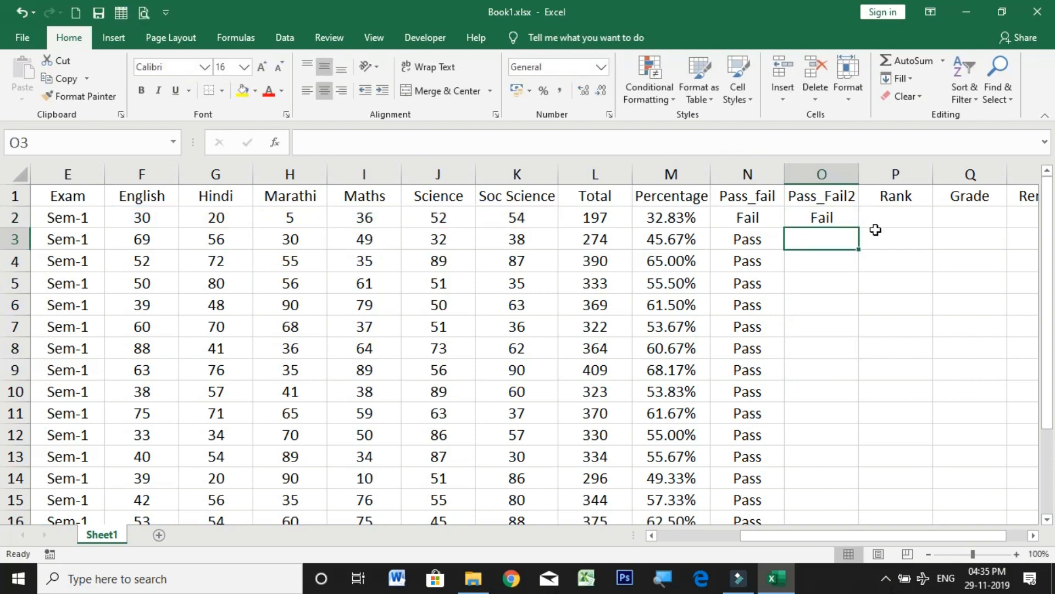
# Step: Fill the IF/AND formula from O2 down the Pass_Fail2 column to the last student row
pyautogui.click(833, 215)
pyautogui.doubleClick(858, 228)
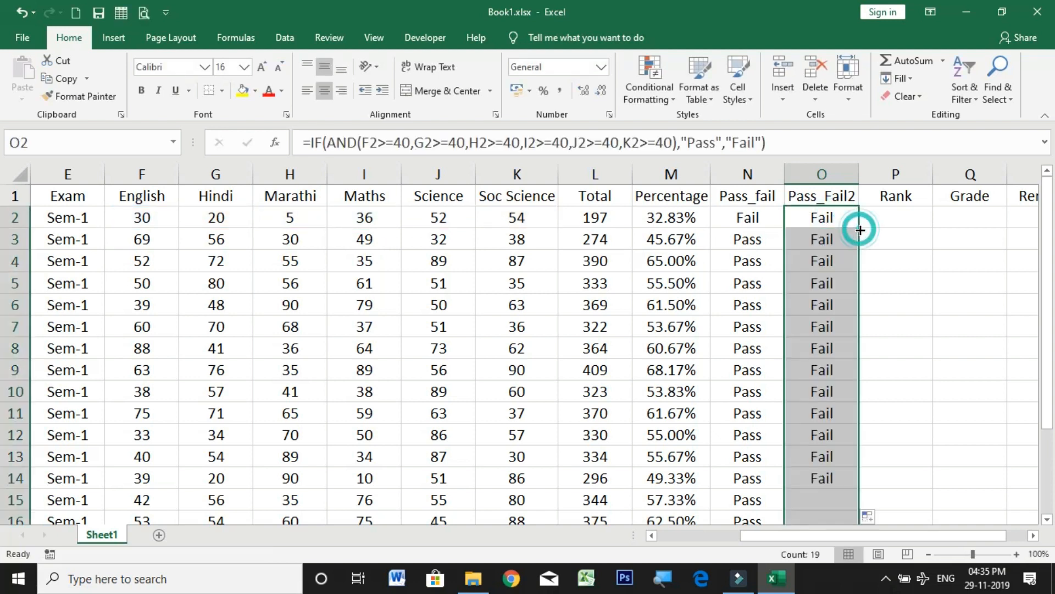
pyautogui.scroll(-3, 836, 264)
pyautogui.scroll(3, 837, 266)
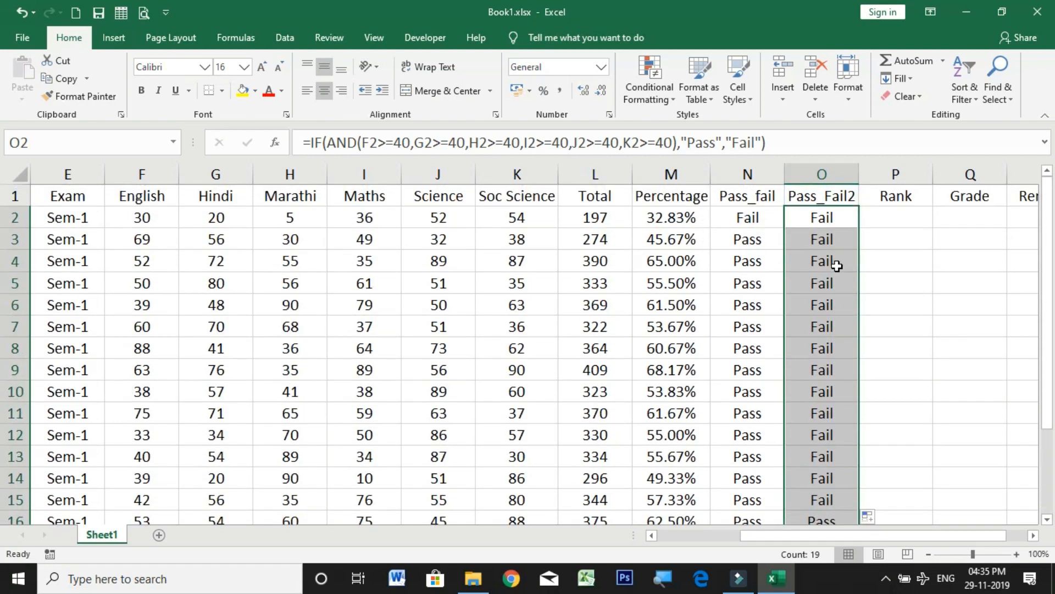
# Step: Compare the Pass_Fail2 results with the subject marks in rows 3, 5, 8 and 10, and inspect the result in row 16
pyautogui.moveTo(141, 241); pyautogui.dragTo(542, 245)
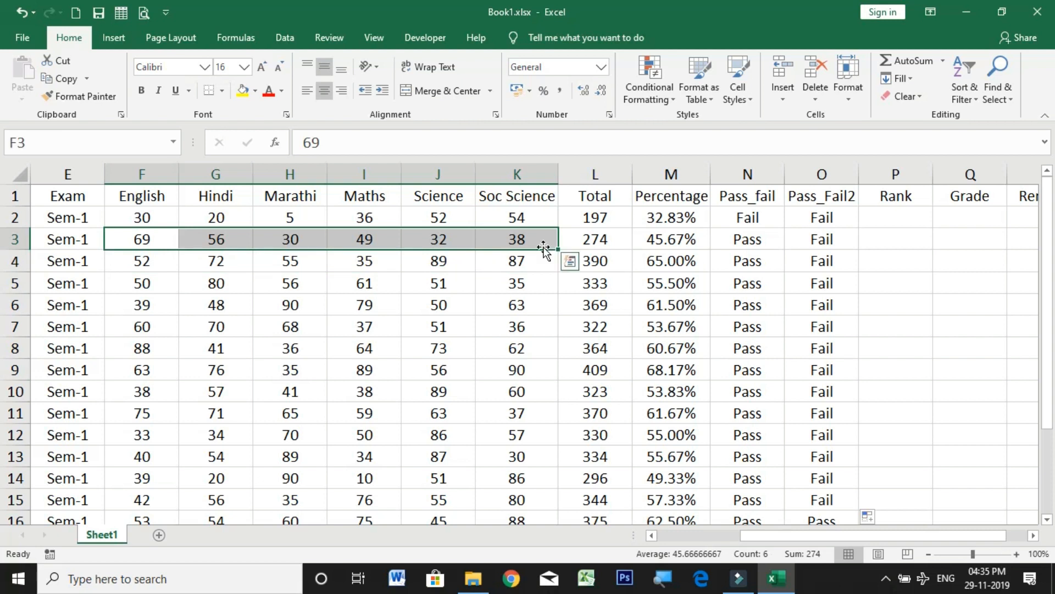
pyautogui.click(233, 279)
pyautogui.moveTo(144, 239); pyautogui.dragTo(549, 240)
pyautogui.click(360, 282)
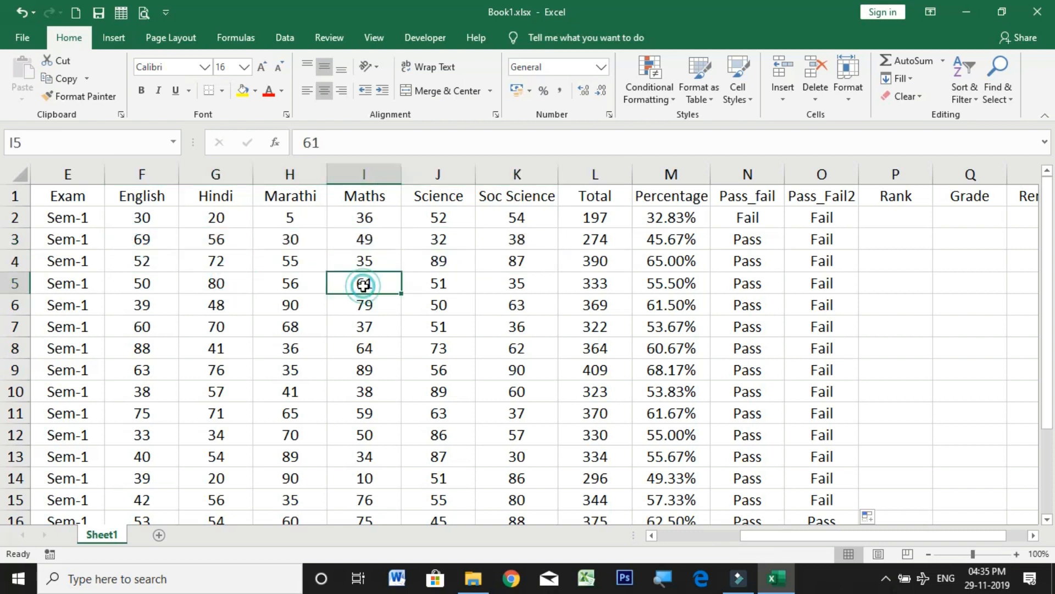
pyautogui.click(442, 246)
pyautogui.moveTo(117, 285); pyautogui.dragTo(506, 283)
pyautogui.moveTo(134, 347); pyautogui.dragTo(509, 343)
pyautogui.moveTo(124, 393); pyautogui.dragTo(473, 391)
pyautogui.scroll(-3, 987, 352)
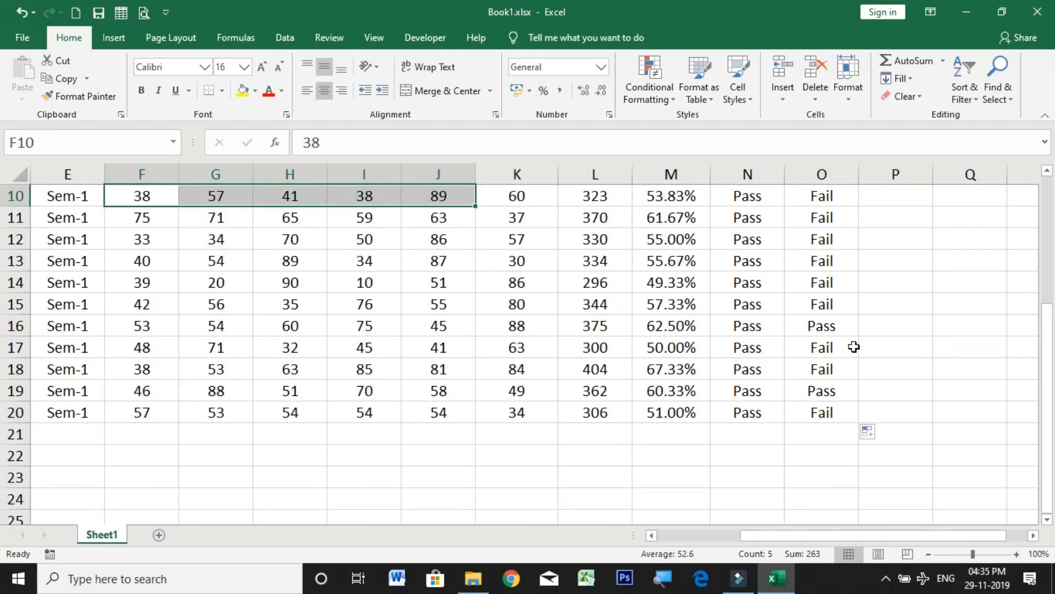
pyautogui.click(828, 325)
pyautogui.scroll(3, 874, 351)
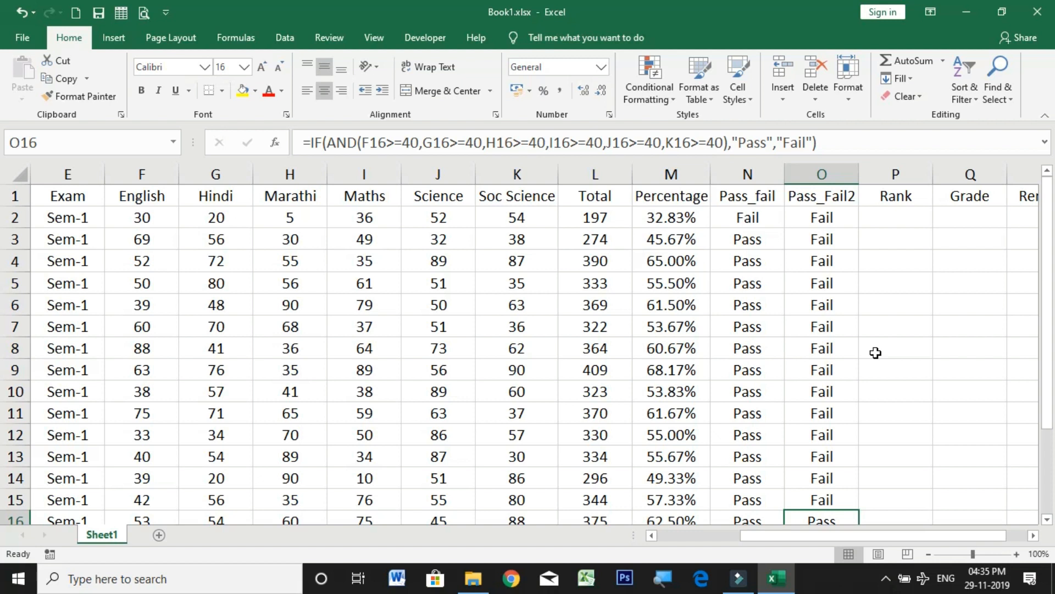
pyautogui.scroll(-2, 876, 352)
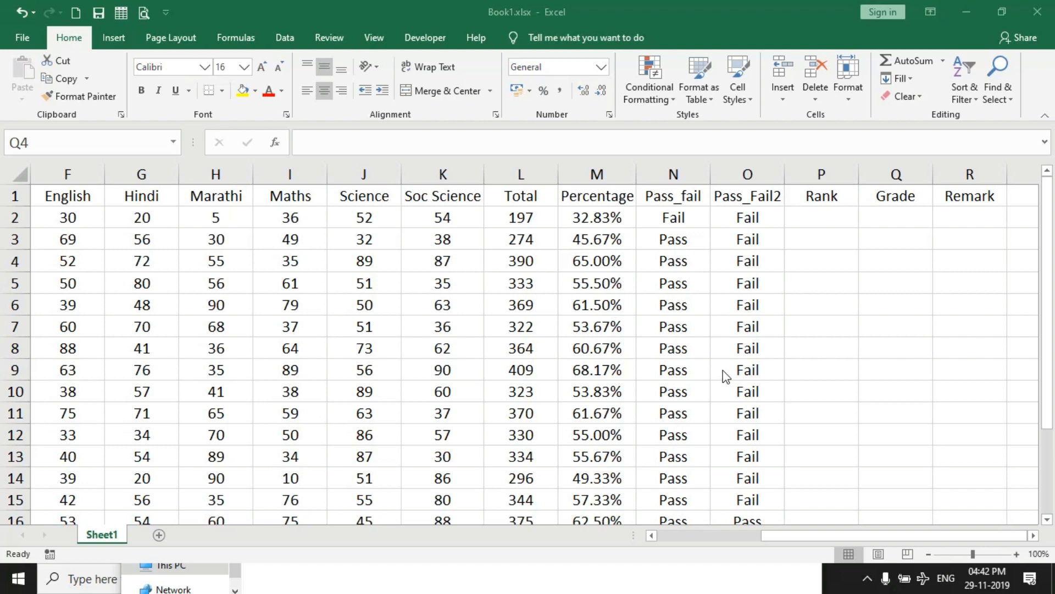